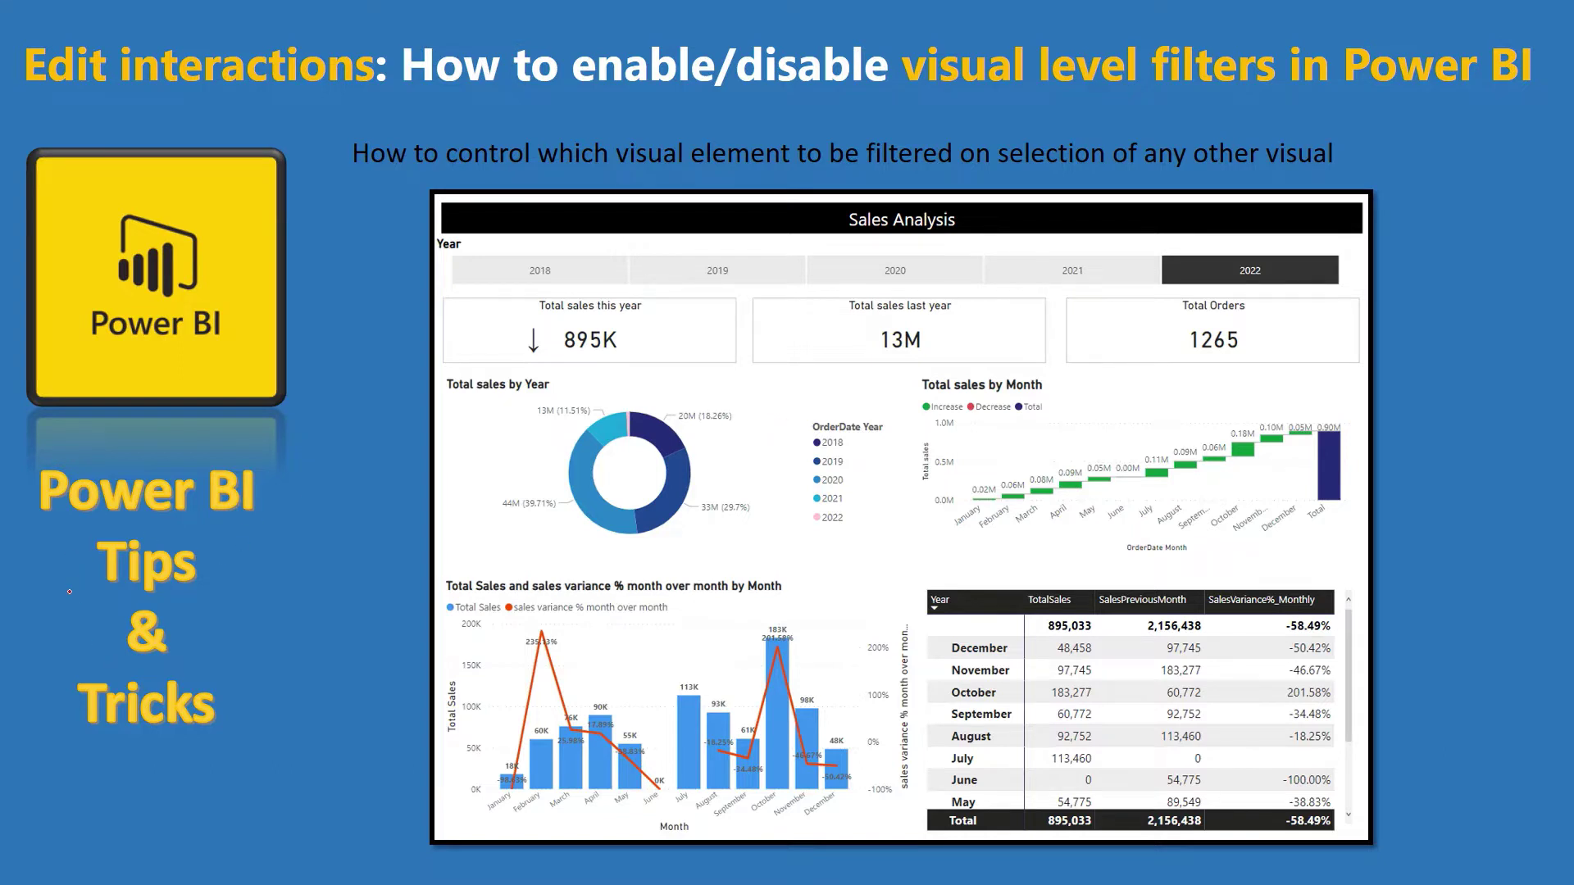
Underline 'Tips & Tricks' and mark the 2022 tile with the pen on the title slide.
left_click_drag(70, 591, 287, 608)
left_click_drag(76, 723, 219, 747)
left_click_drag(1224, 245, 1361, 184)
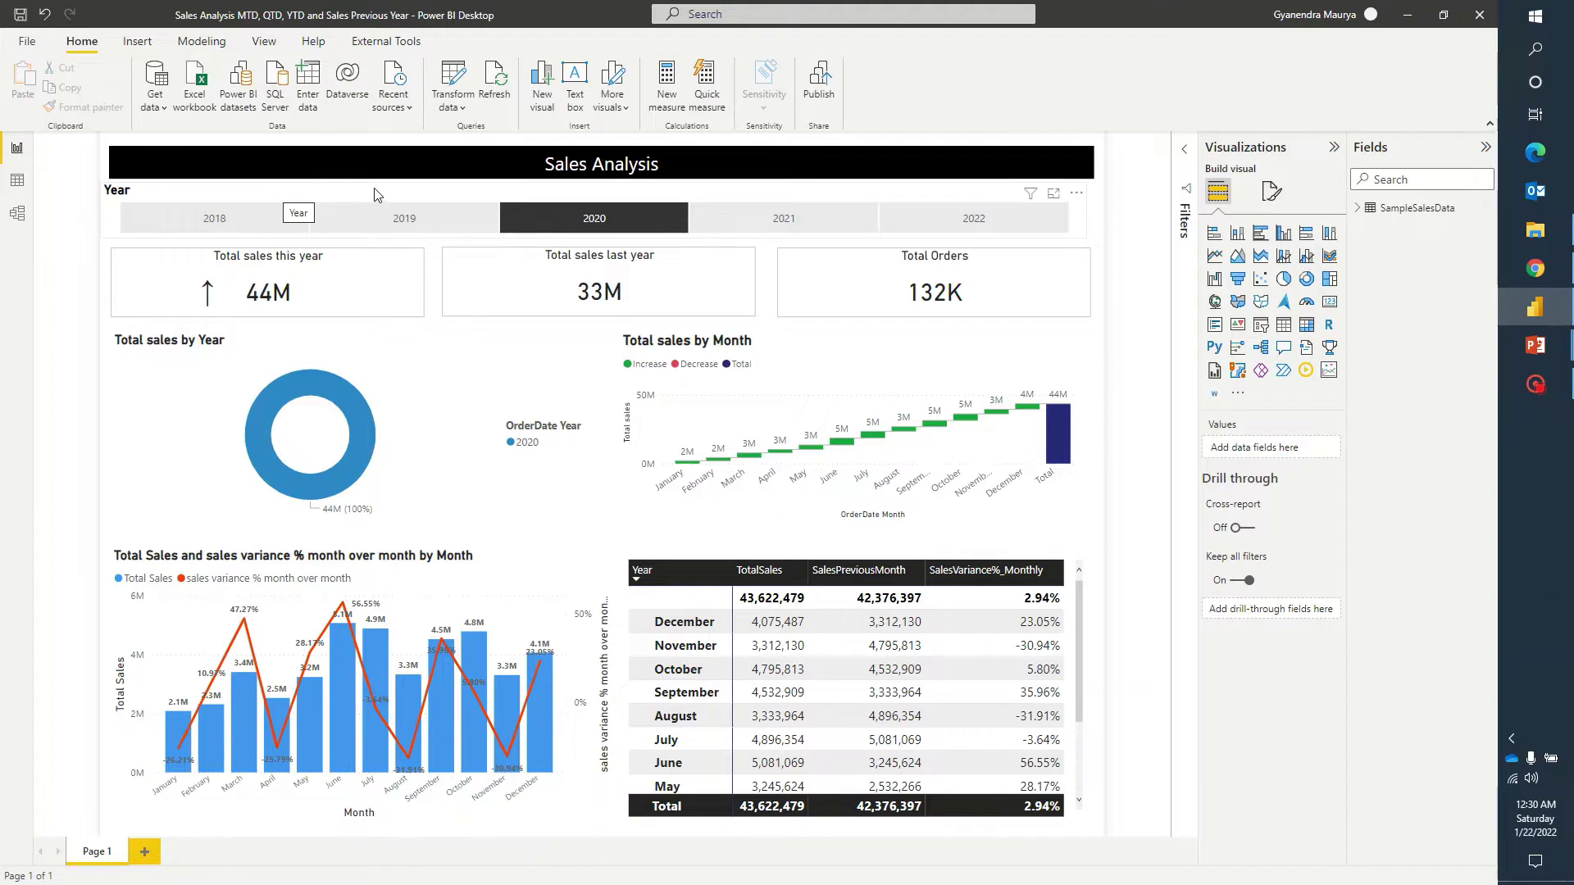
Try the 2021 and 2022 Year slicer tiles, settle on 2019, and cross-filter to January.
left_click(767, 219)
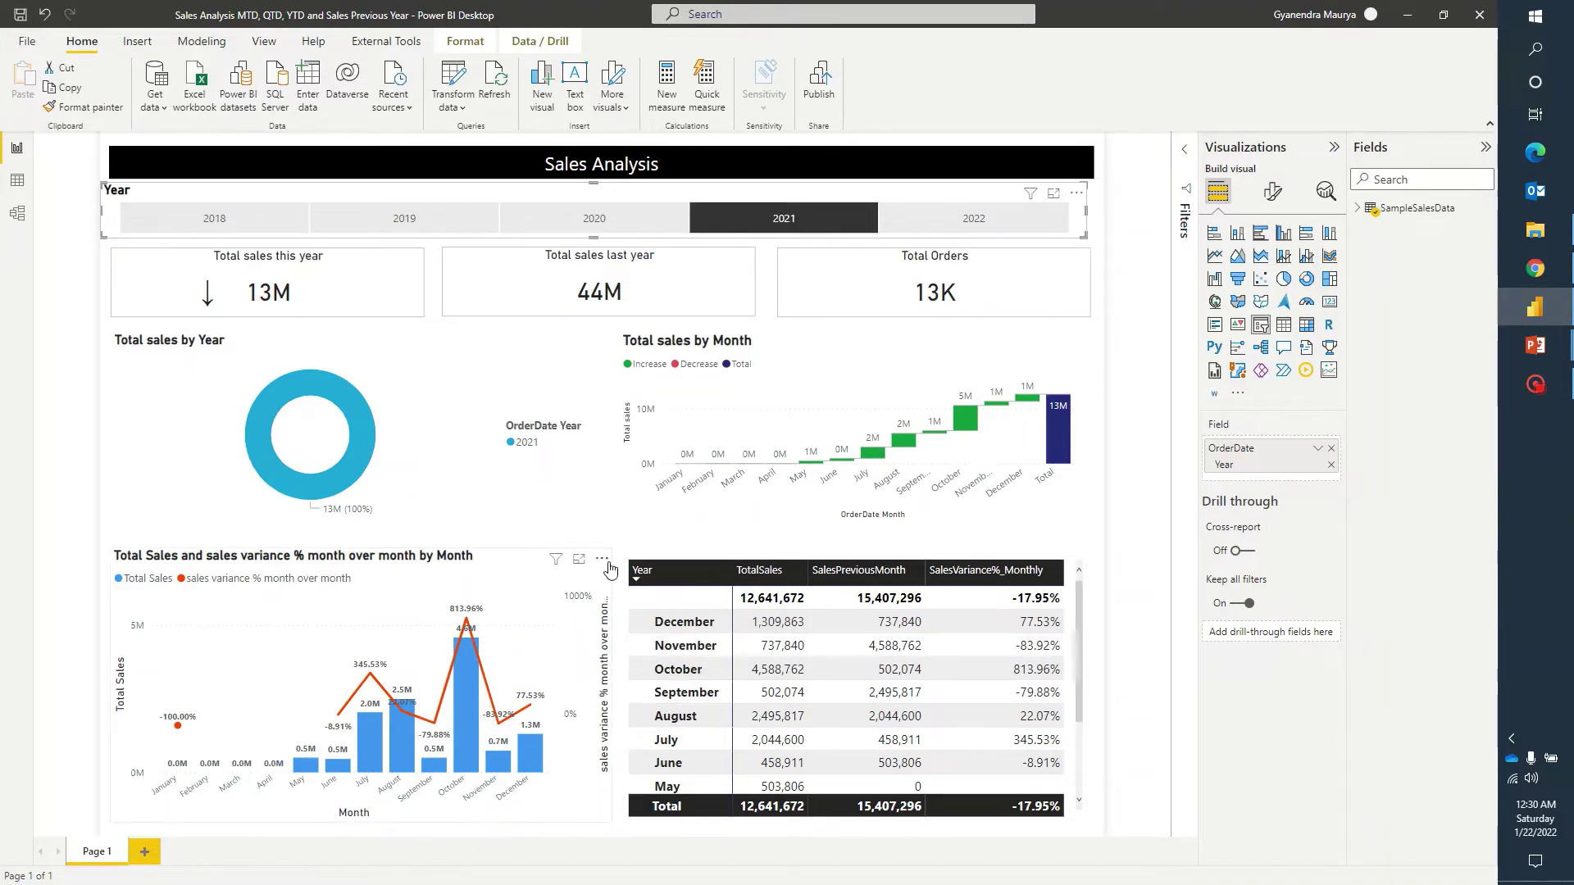
left_click(776, 219)
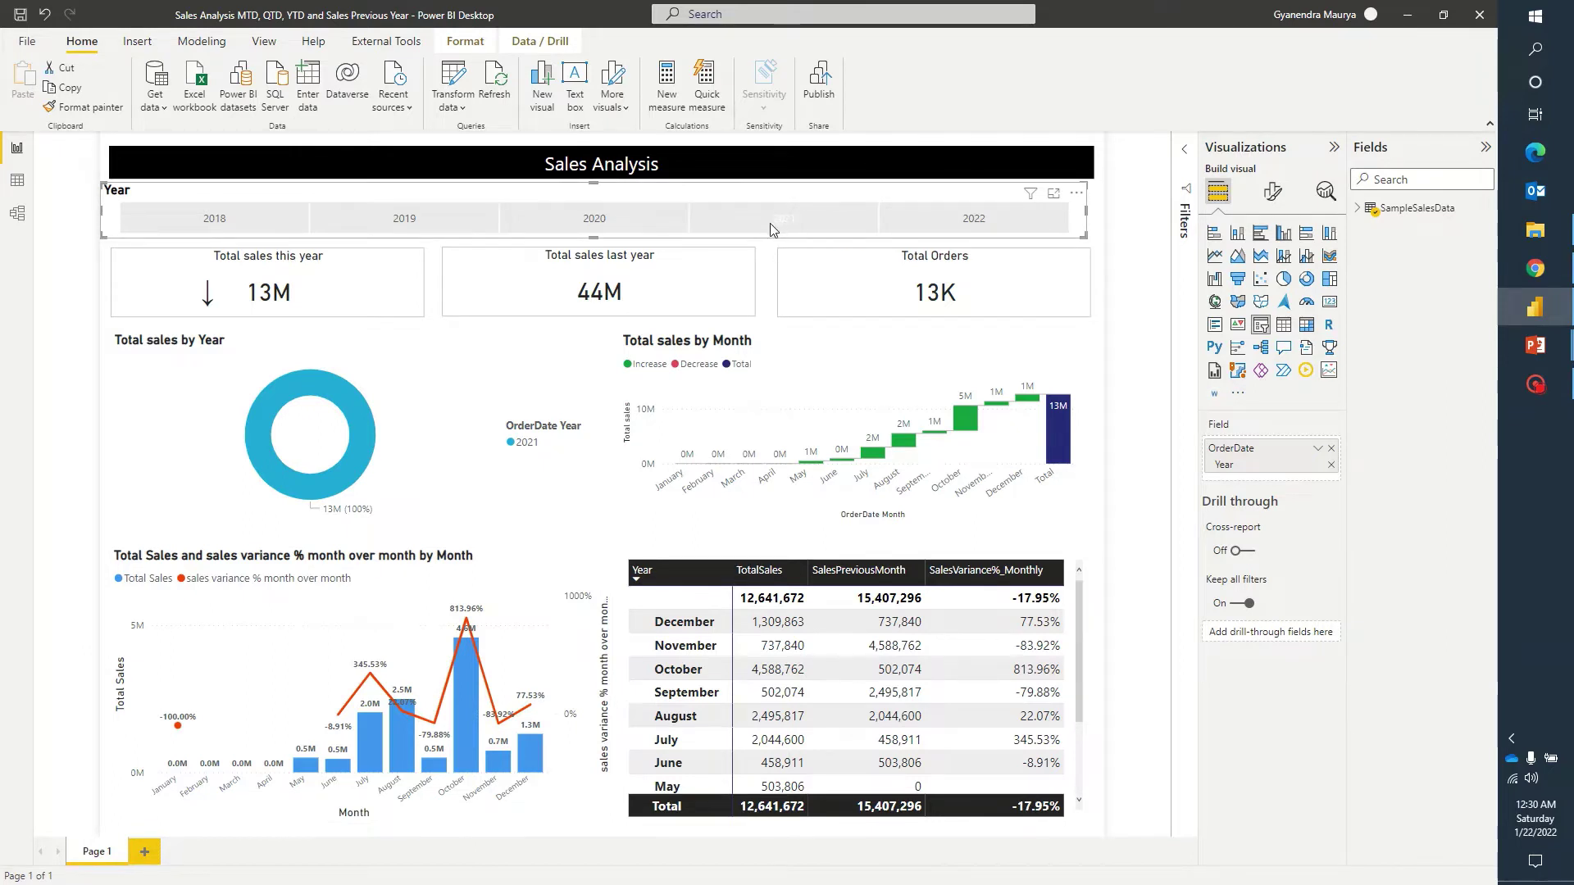
left_click(923, 215)
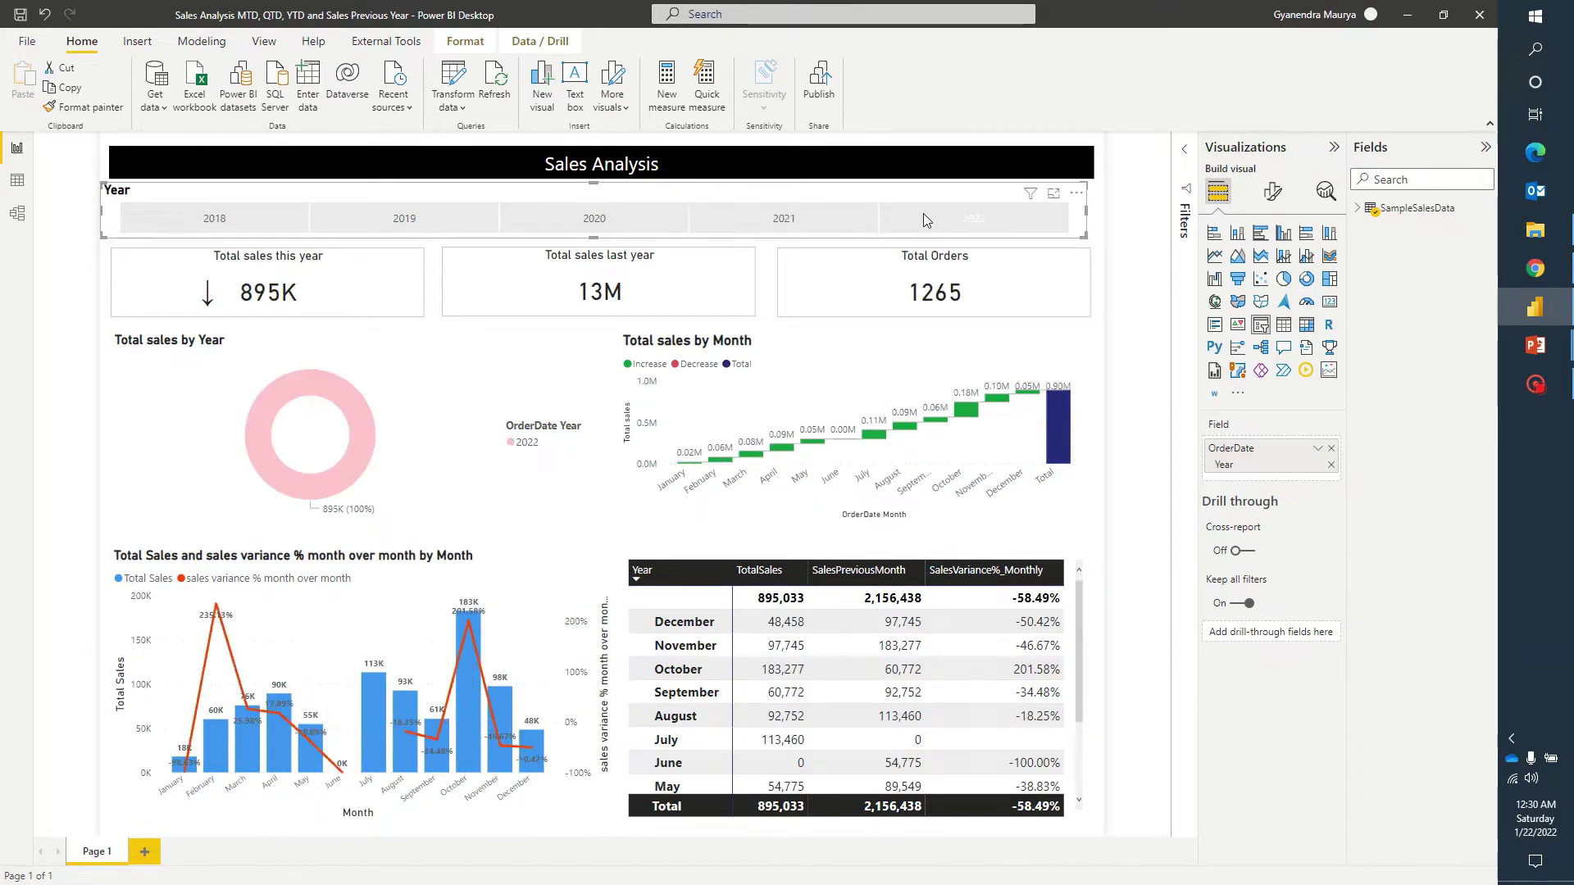
left_click(397, 218)
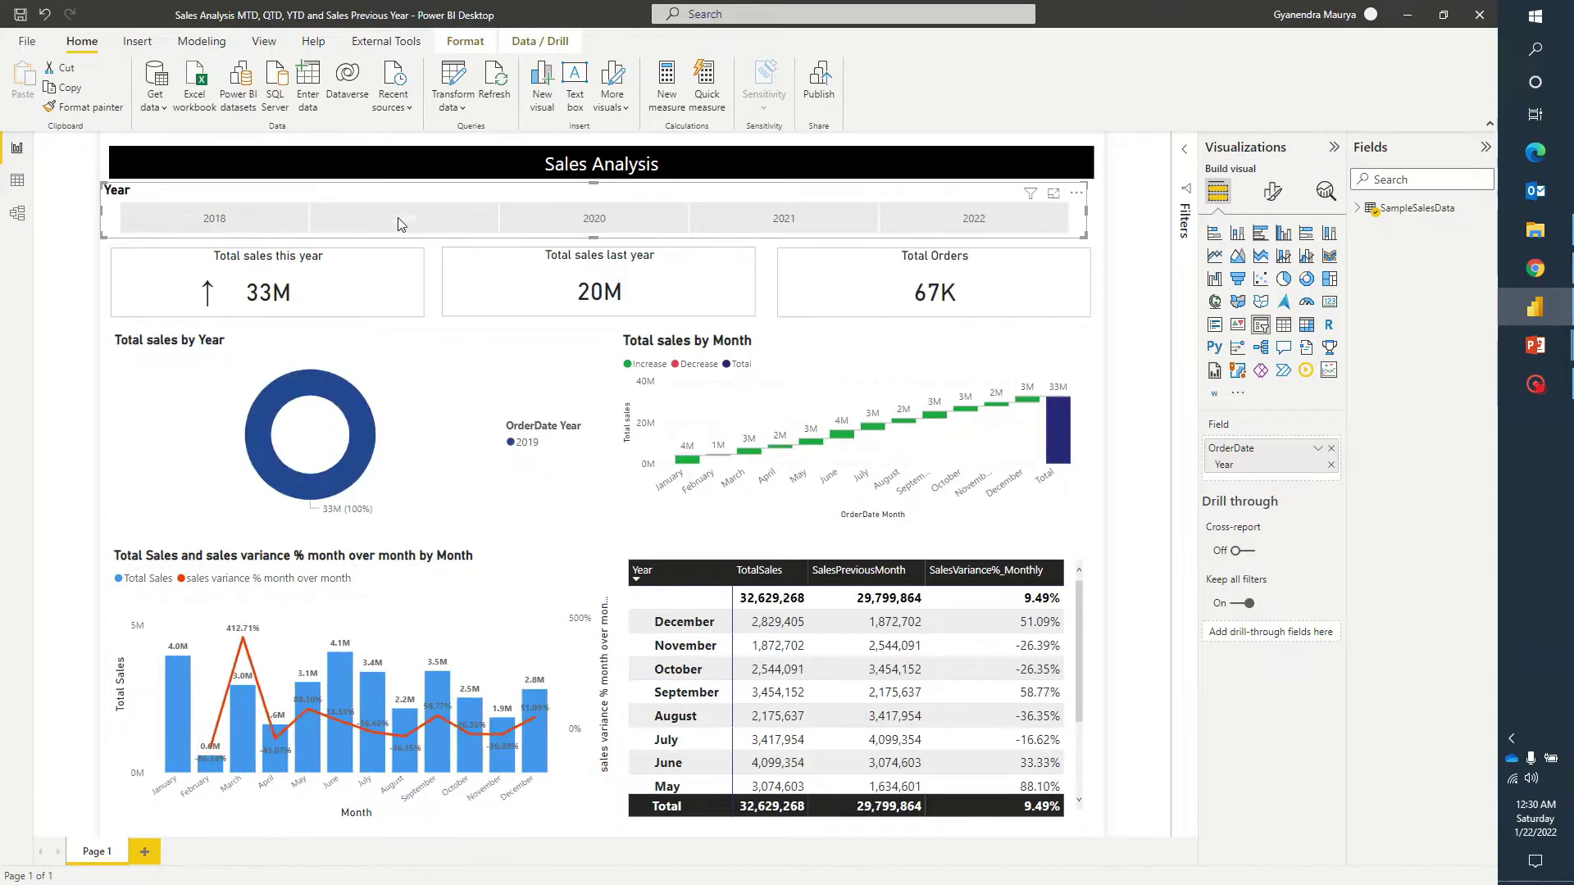
left_click(1132, 410)
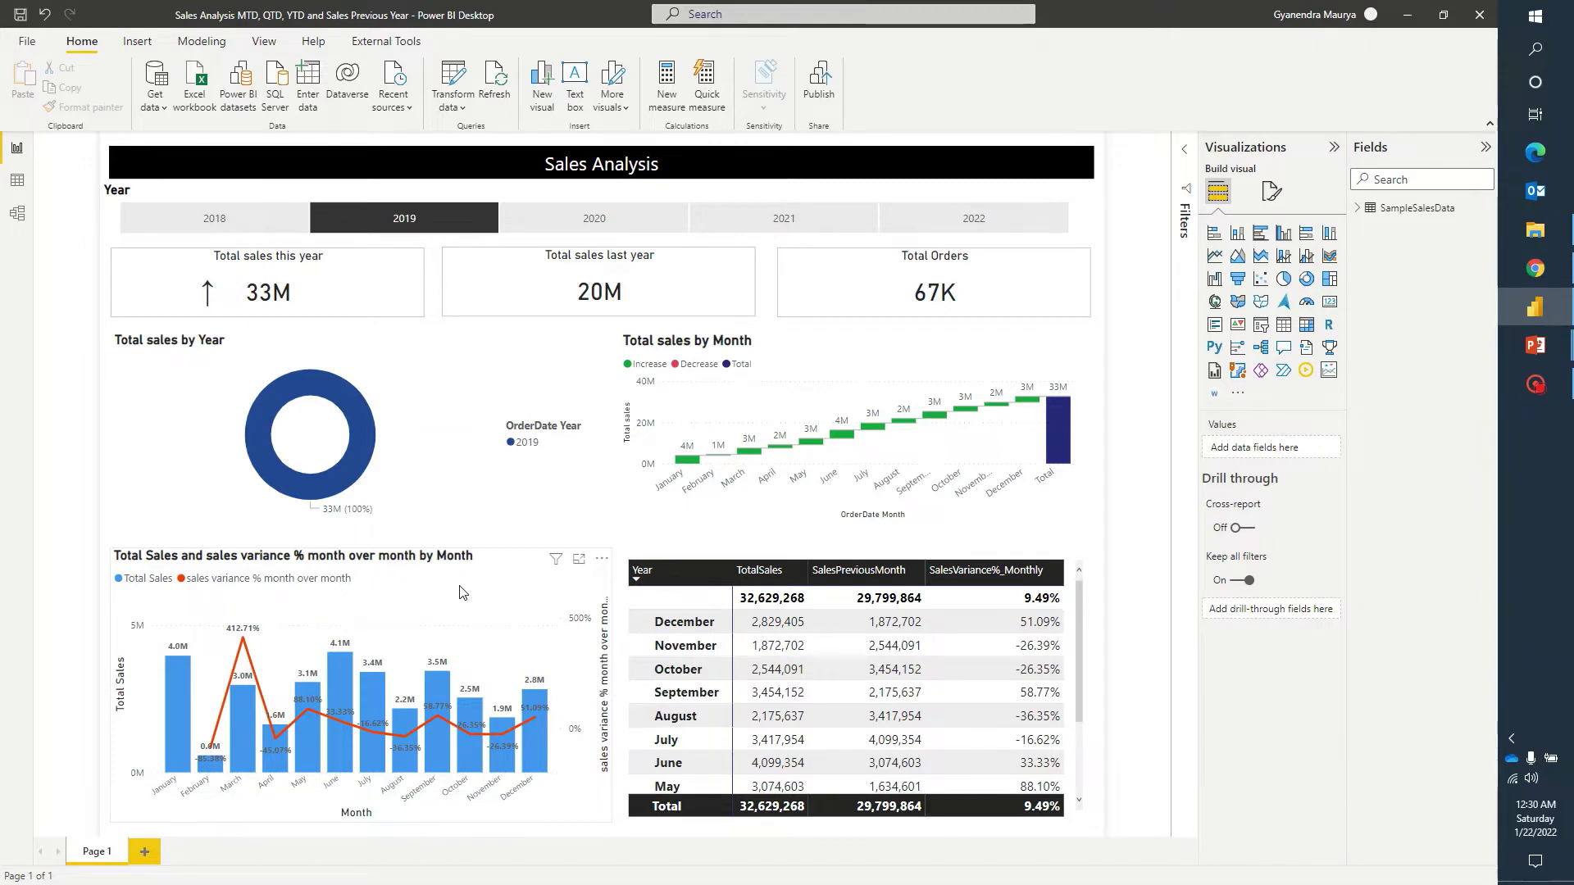
left_click(179, 712)
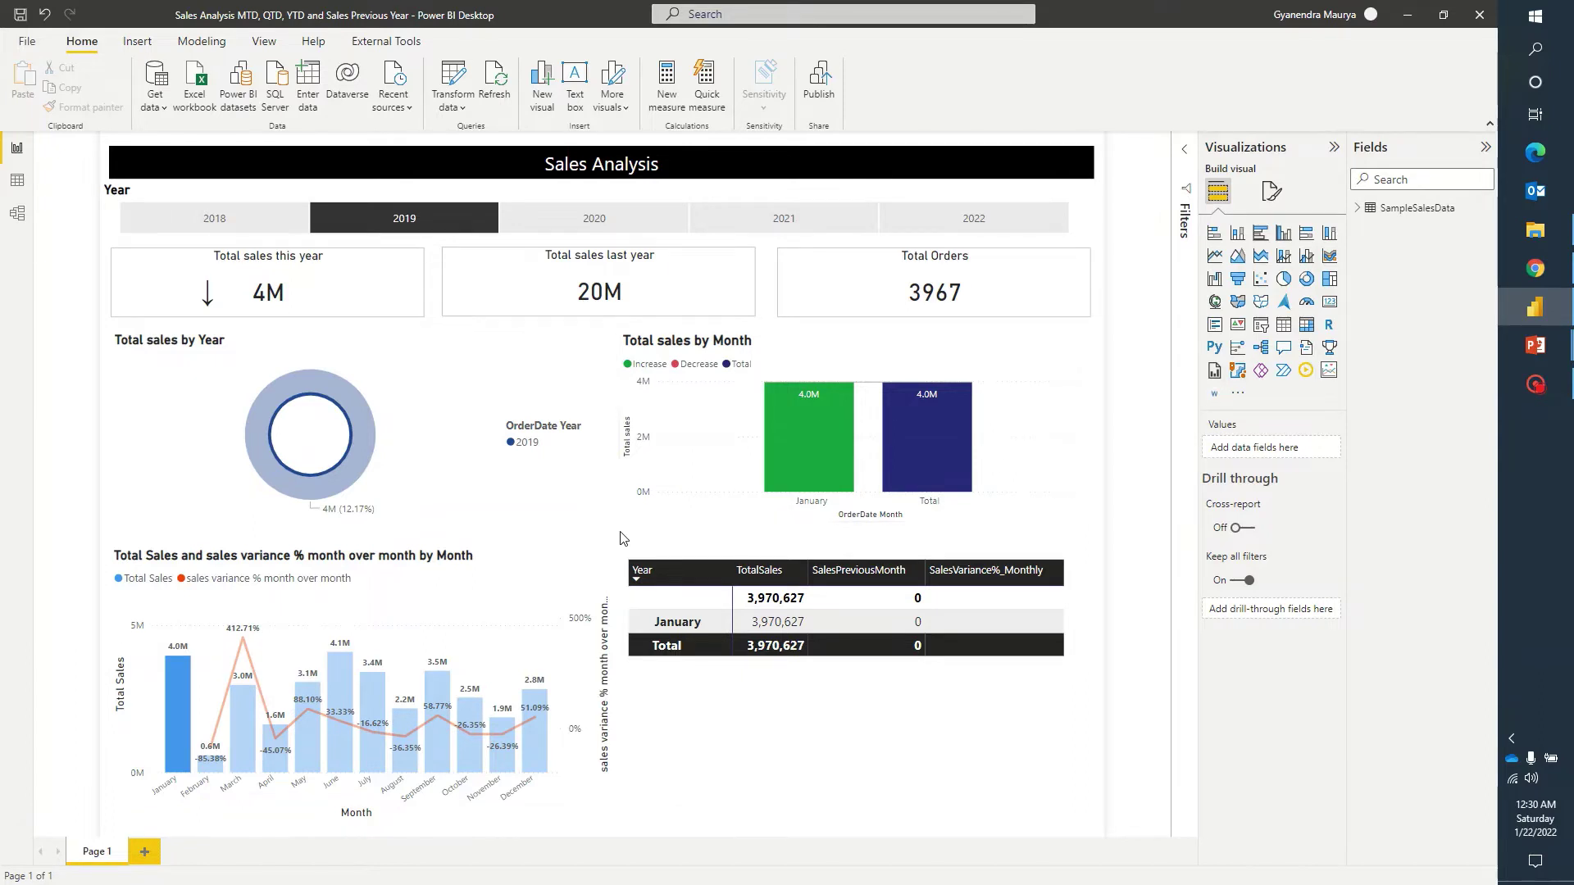
Clear the January cross-filter, set the Year slicer to 2020, and select the slicer.
left_click(501, 582)
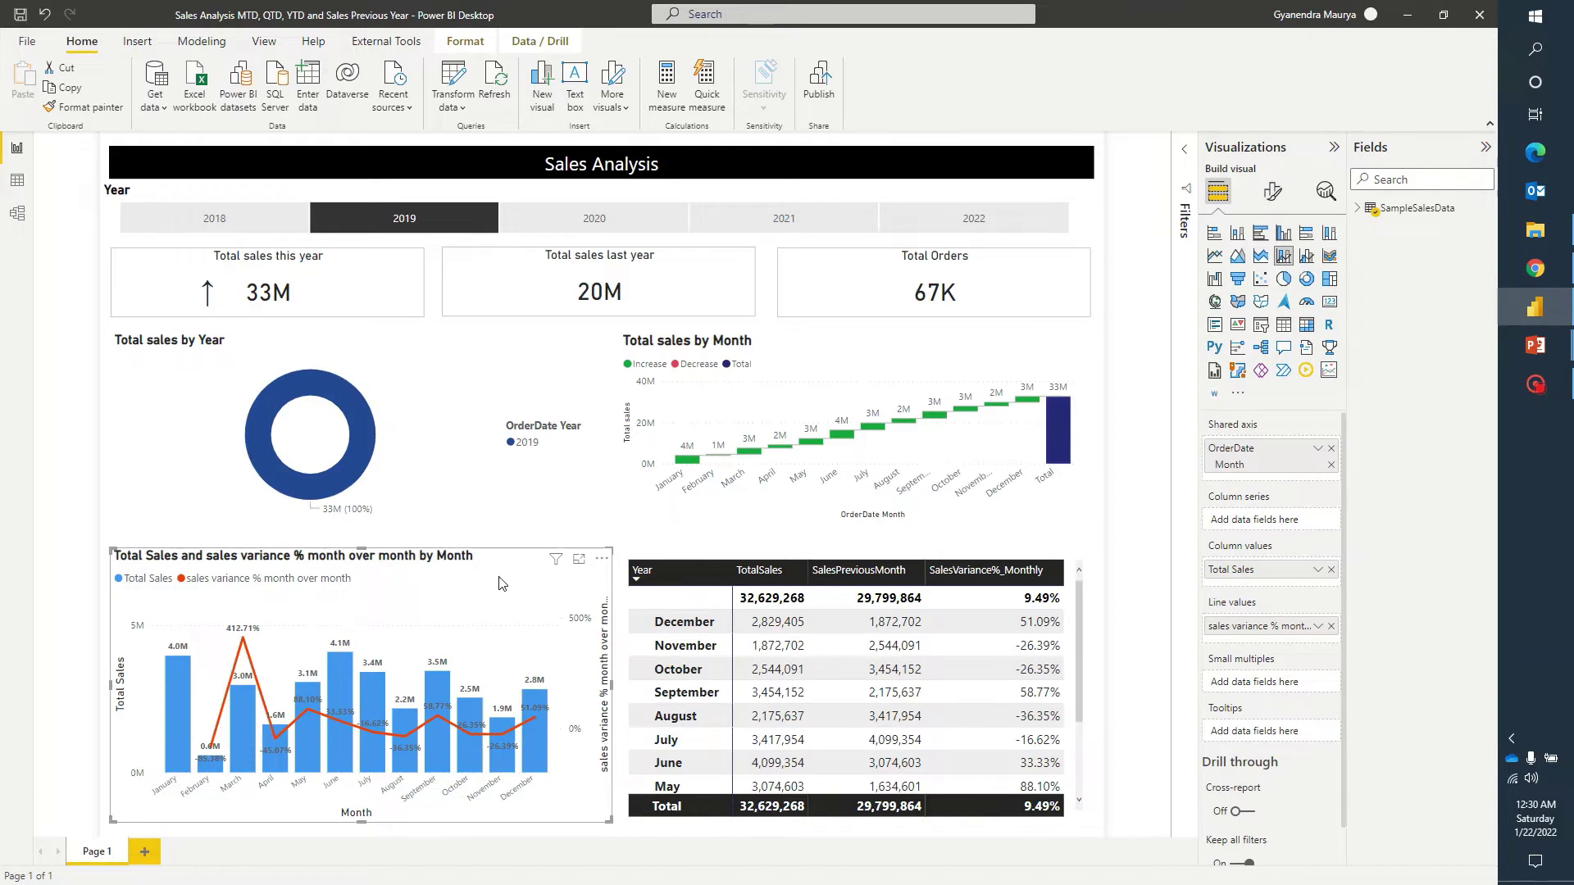
left_click(612, 533)
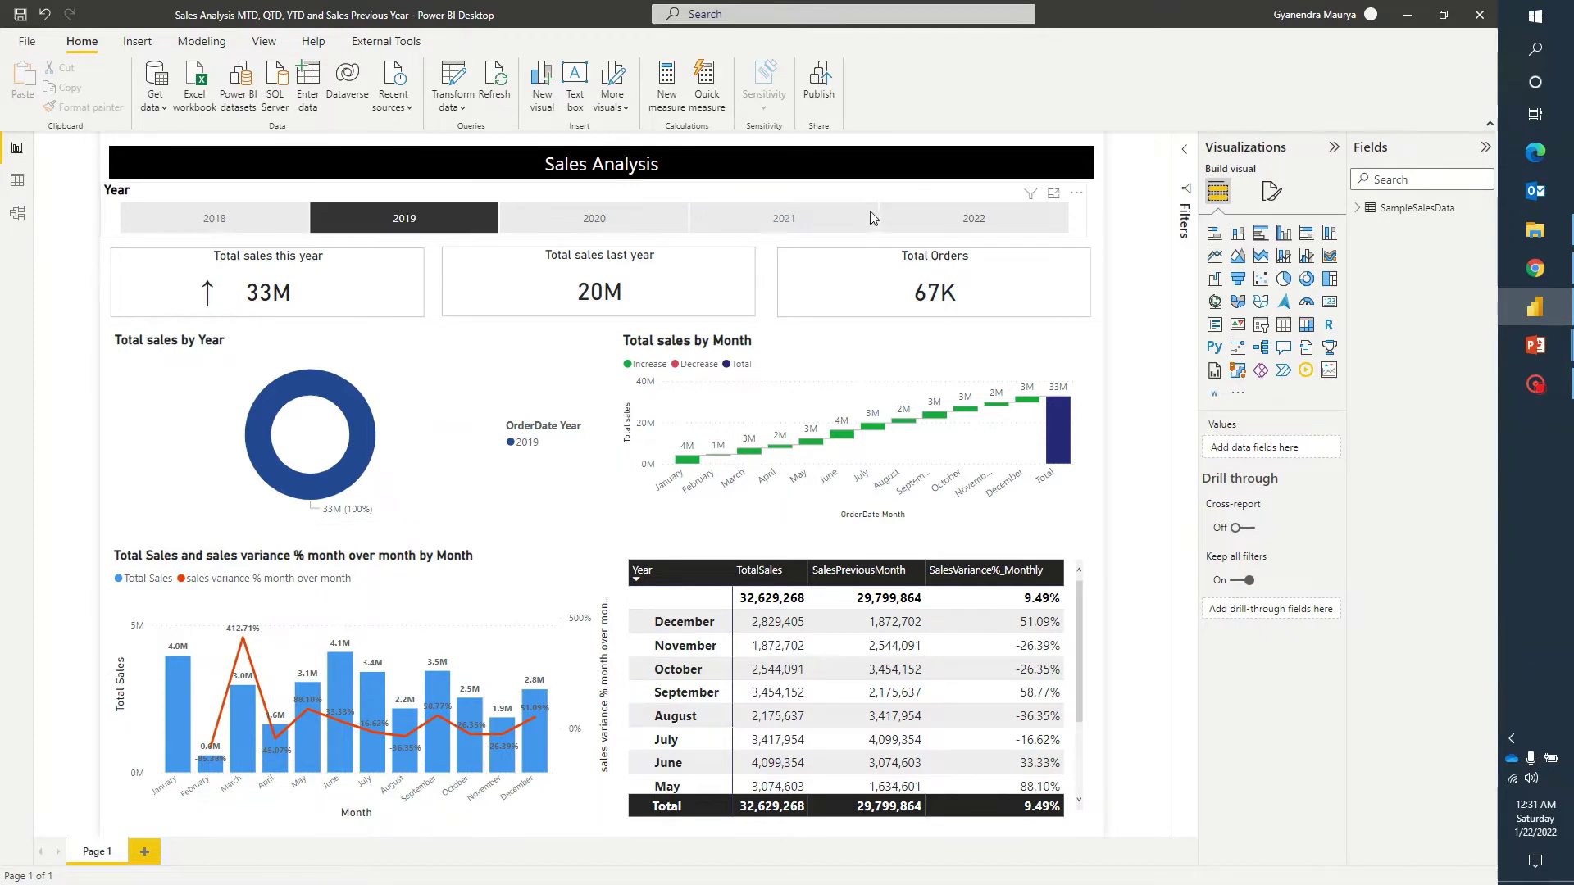
left_click(566, 220)
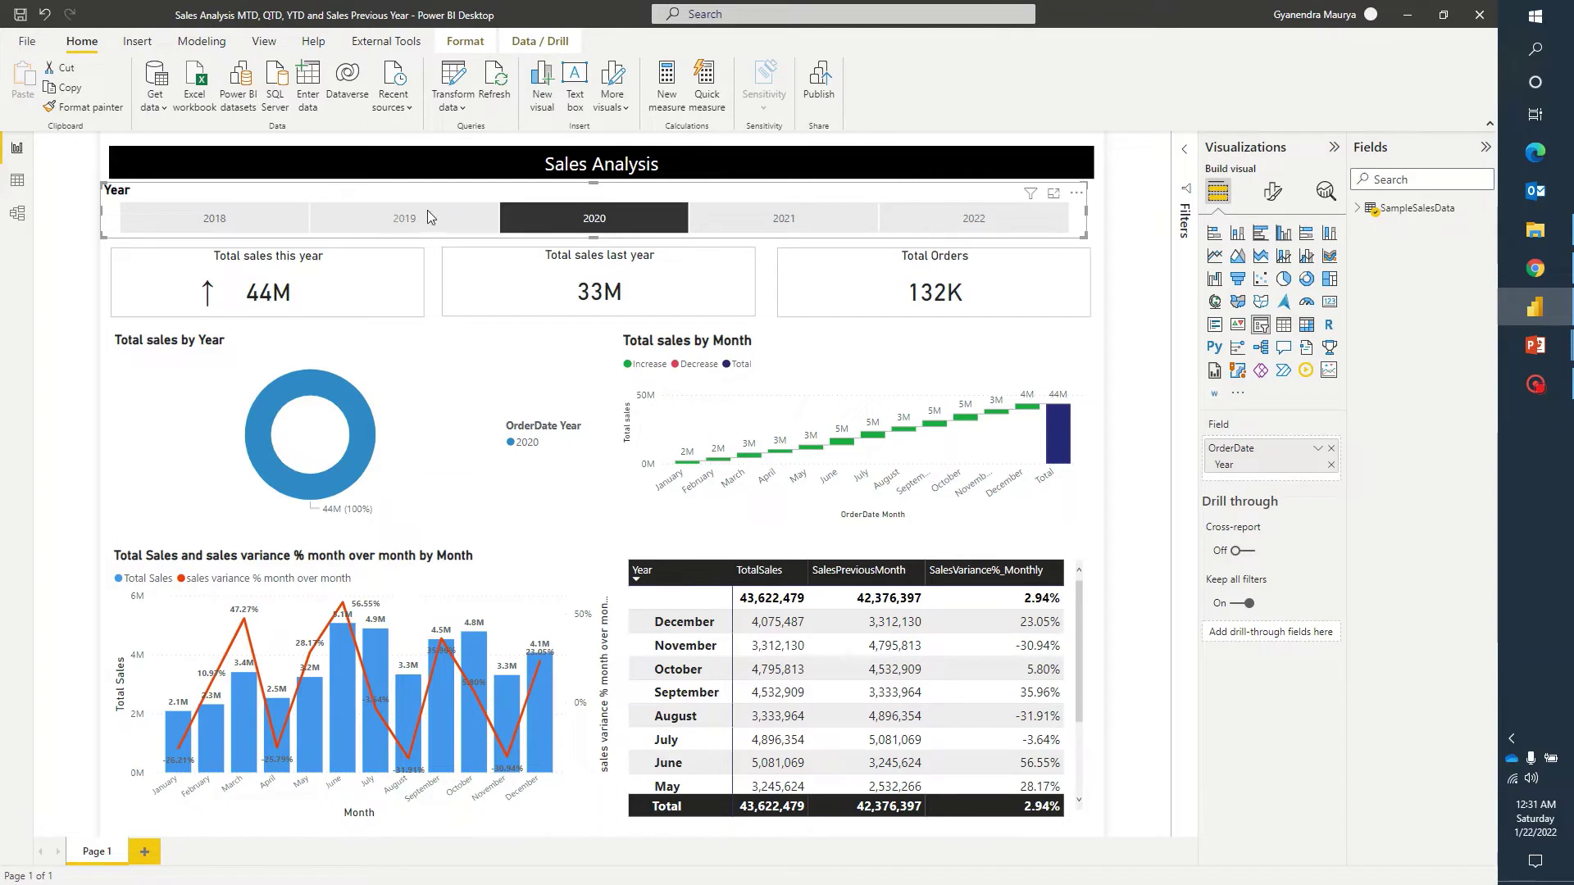
left_click(1126, 305)
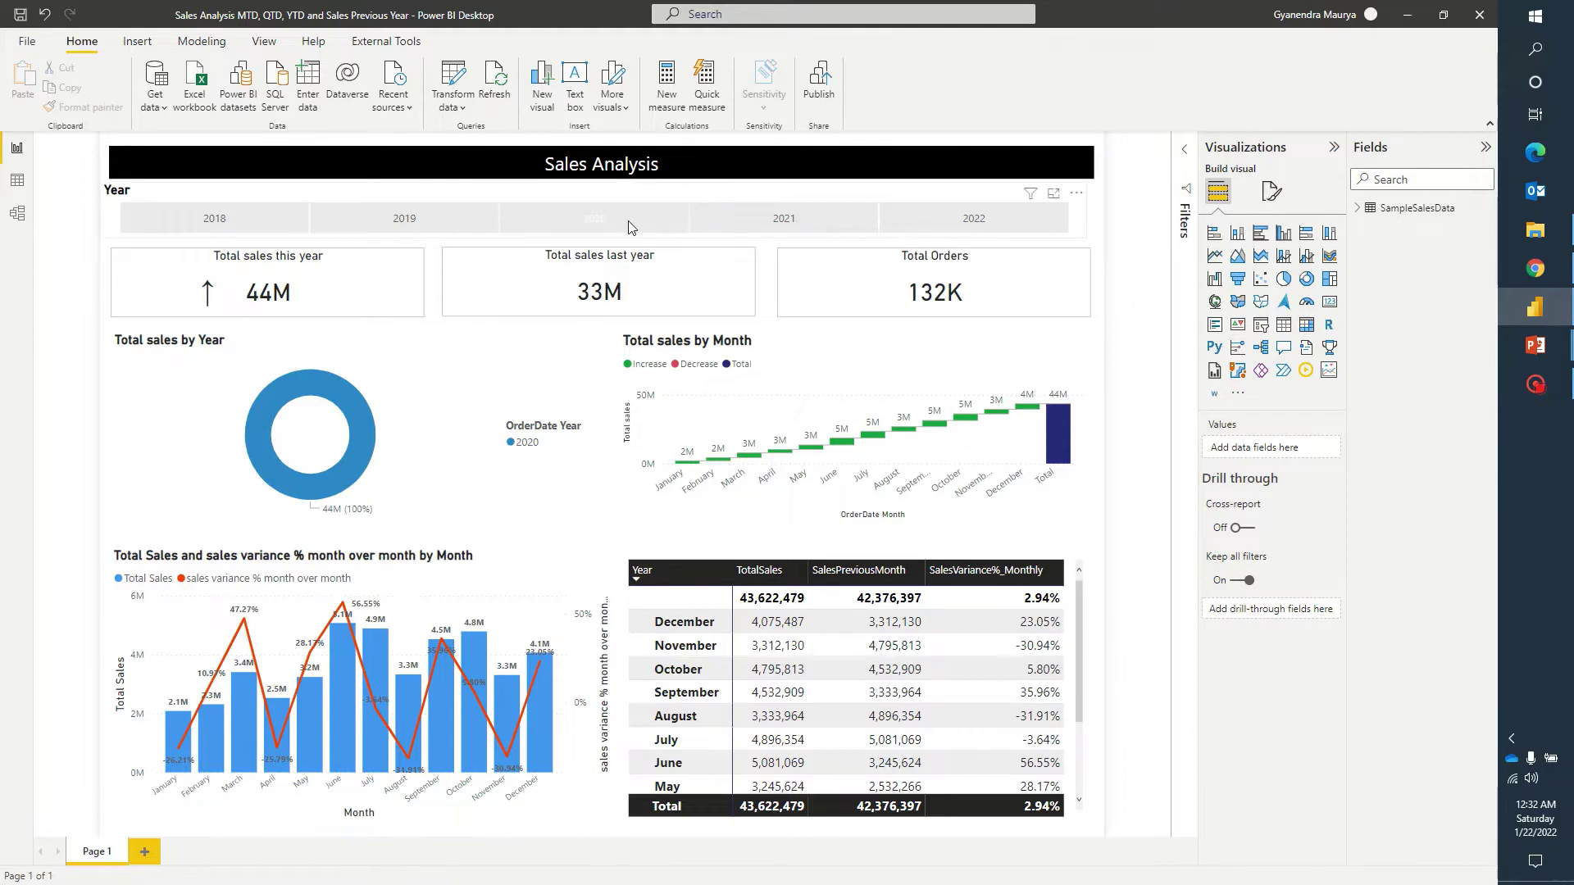
left_click(455, 193)
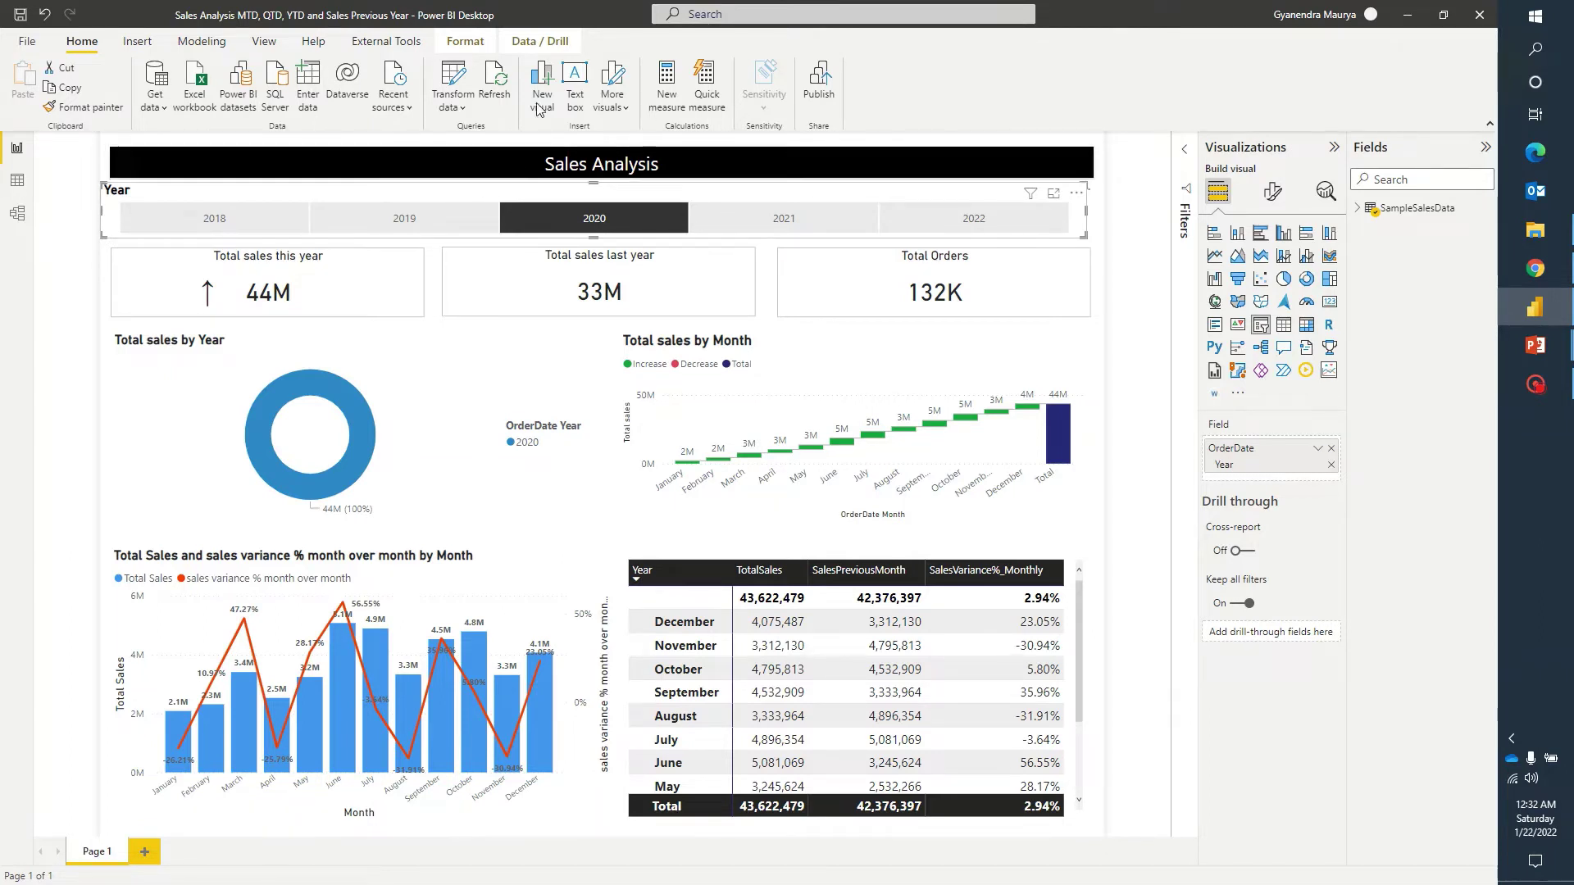
Set the Year slicer's interaction with the Total sales by Year donut to None.
left_click(449, 43)
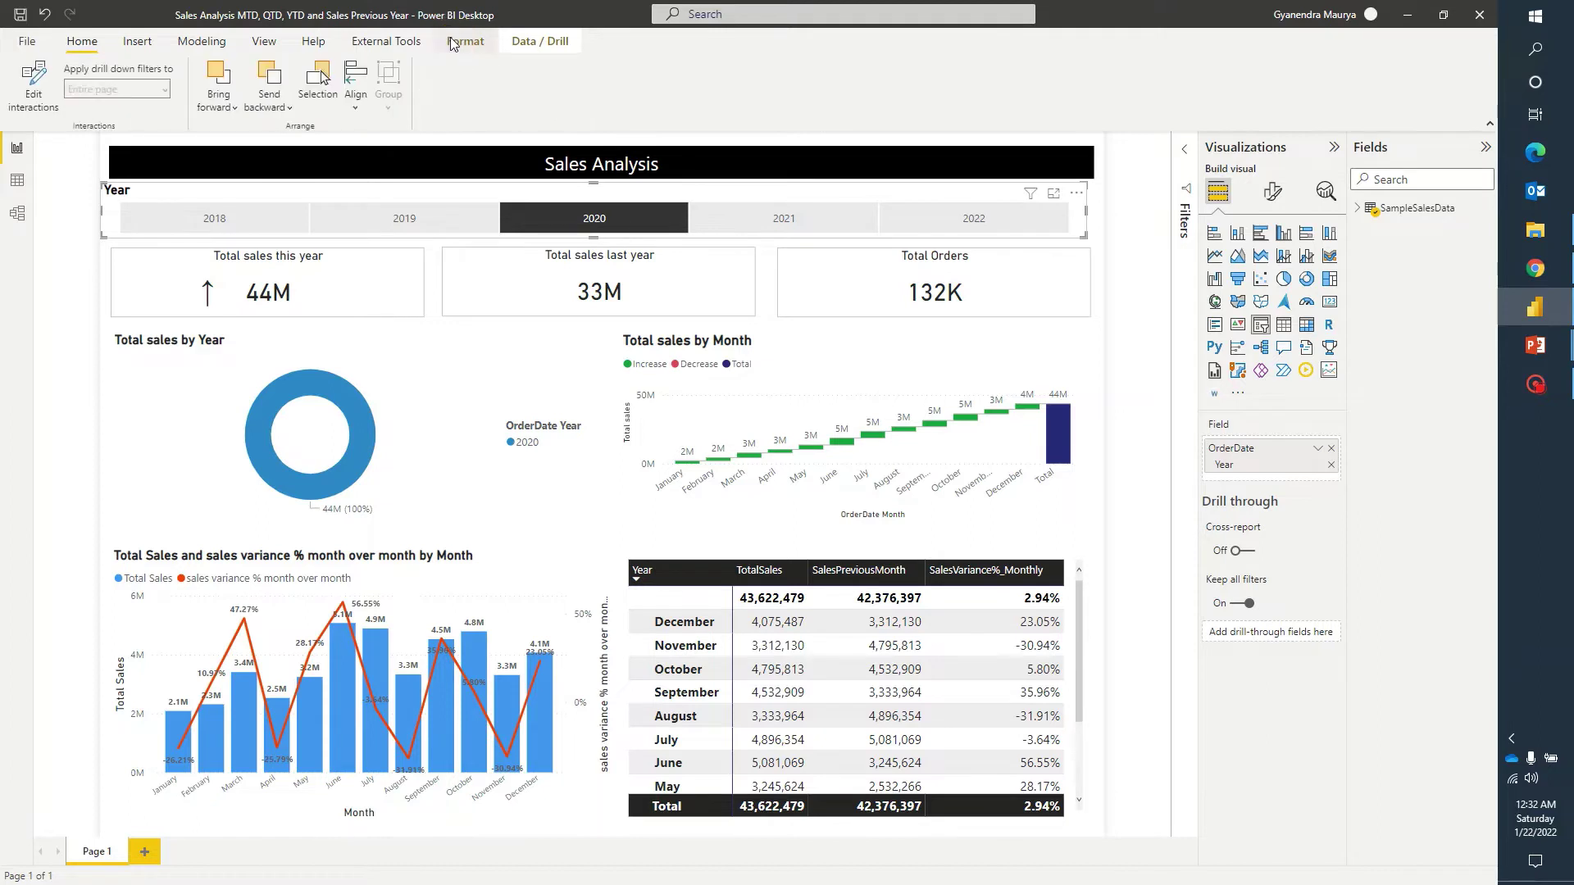
left_click(25, 94)
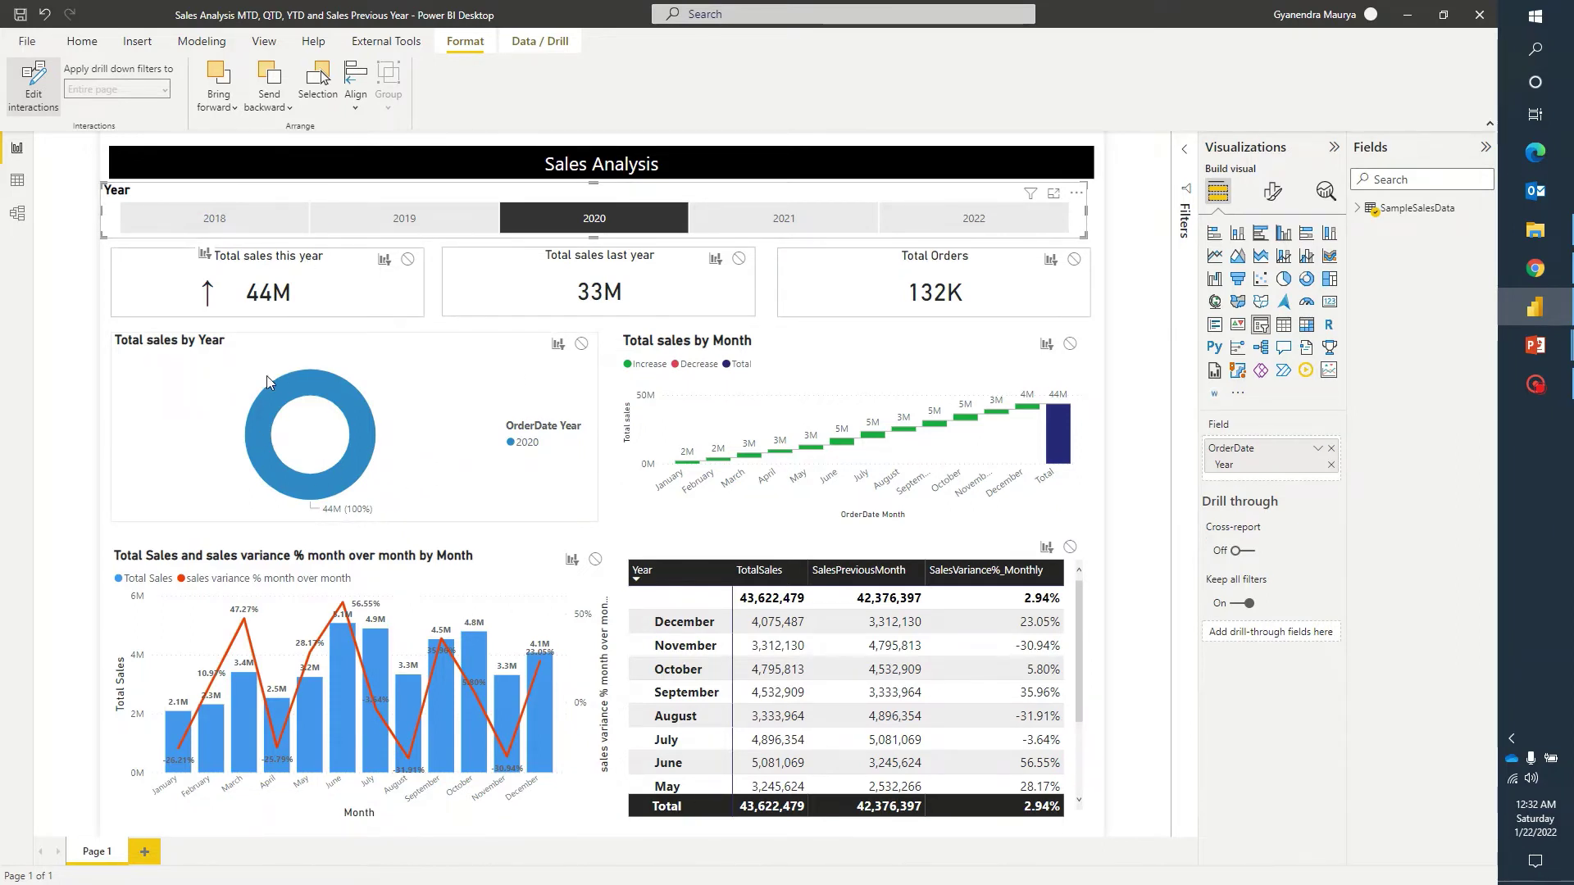
left_click(582, 346)
left_click(432, 289)
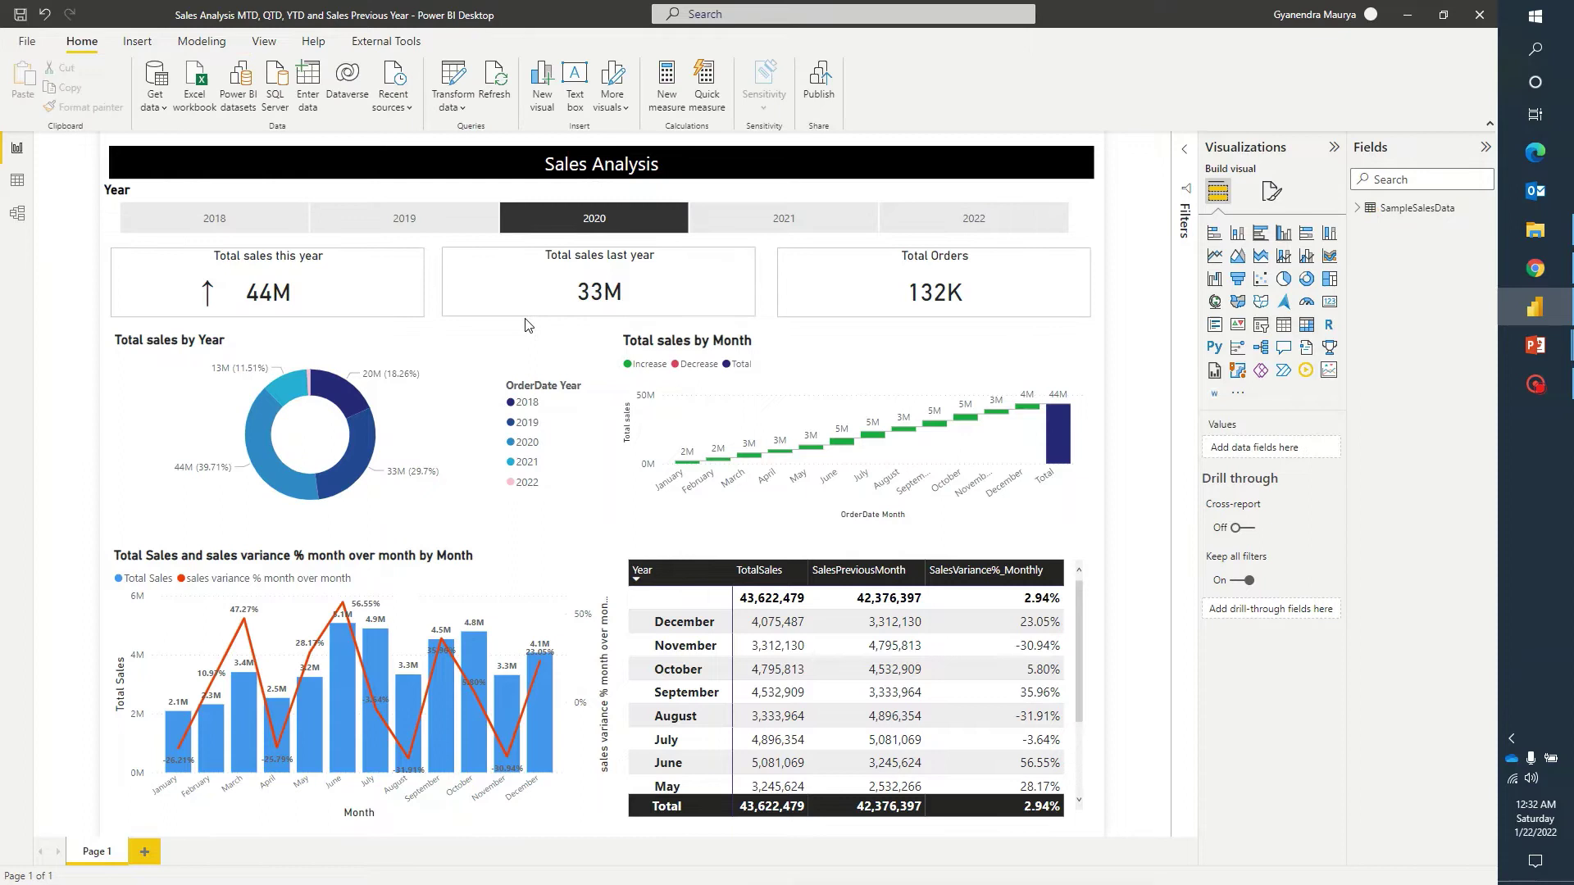
left_click(459, 40)
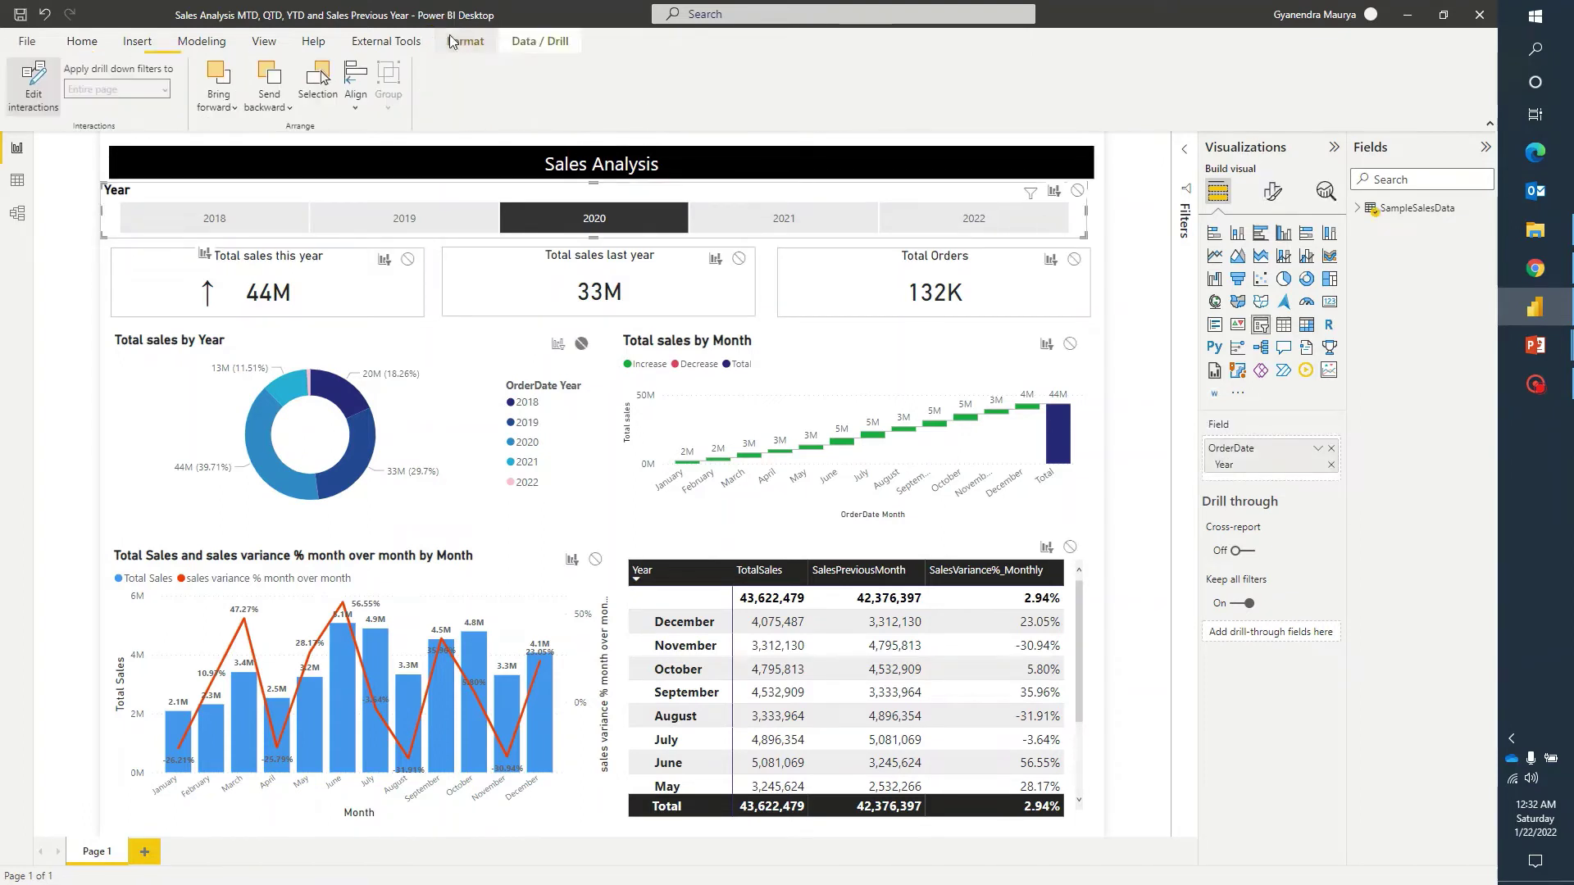
left_click(31, 97)
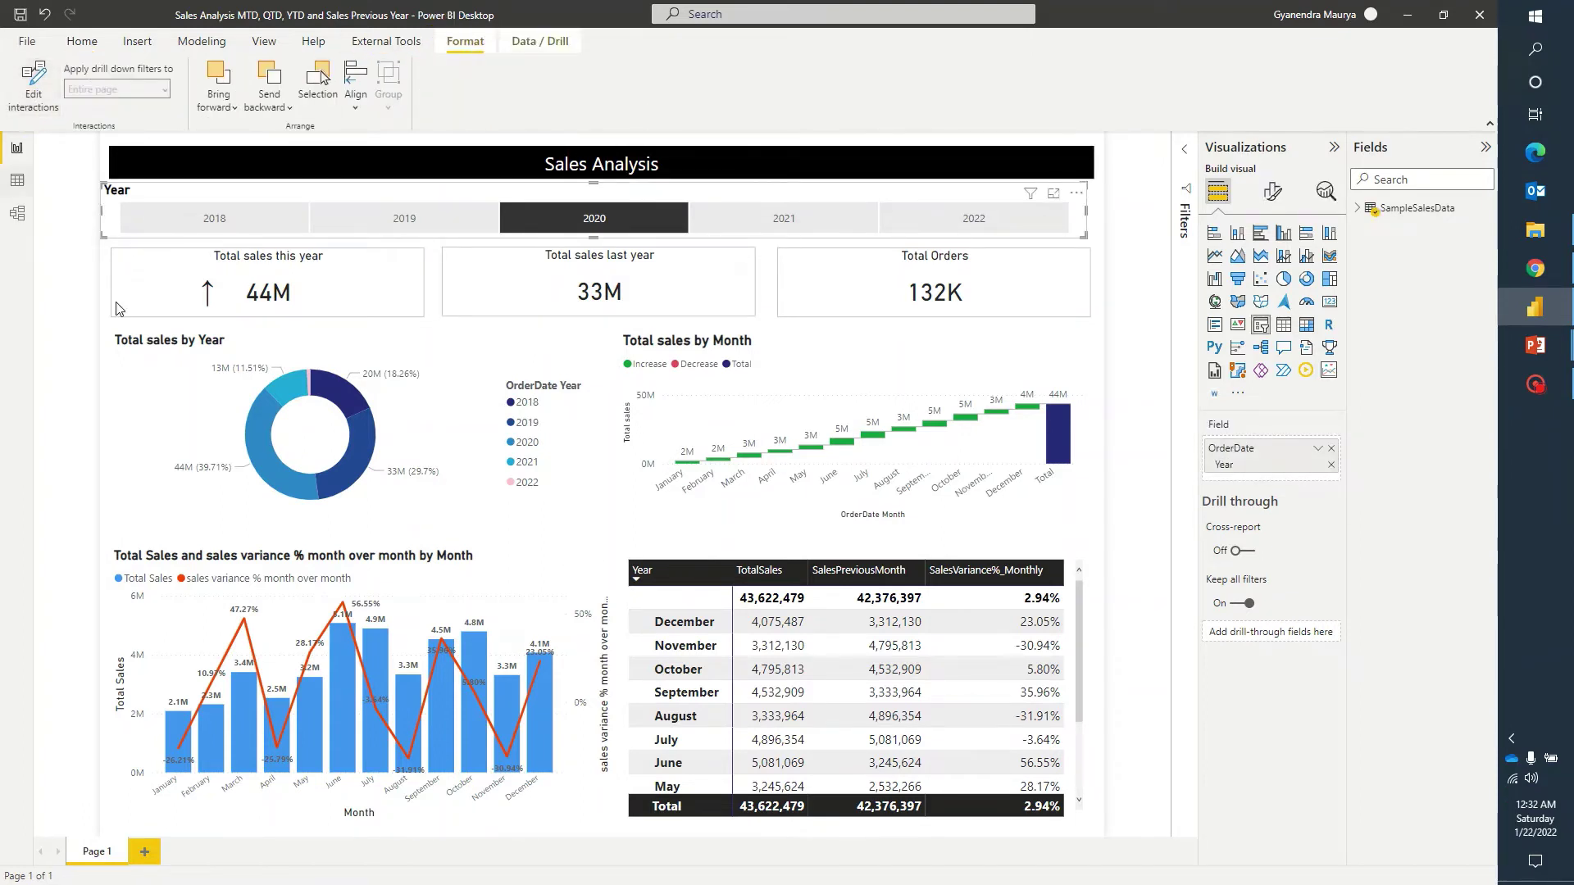
Switch the Year slicer from 2021 to 2022.
left_click(432, 287)
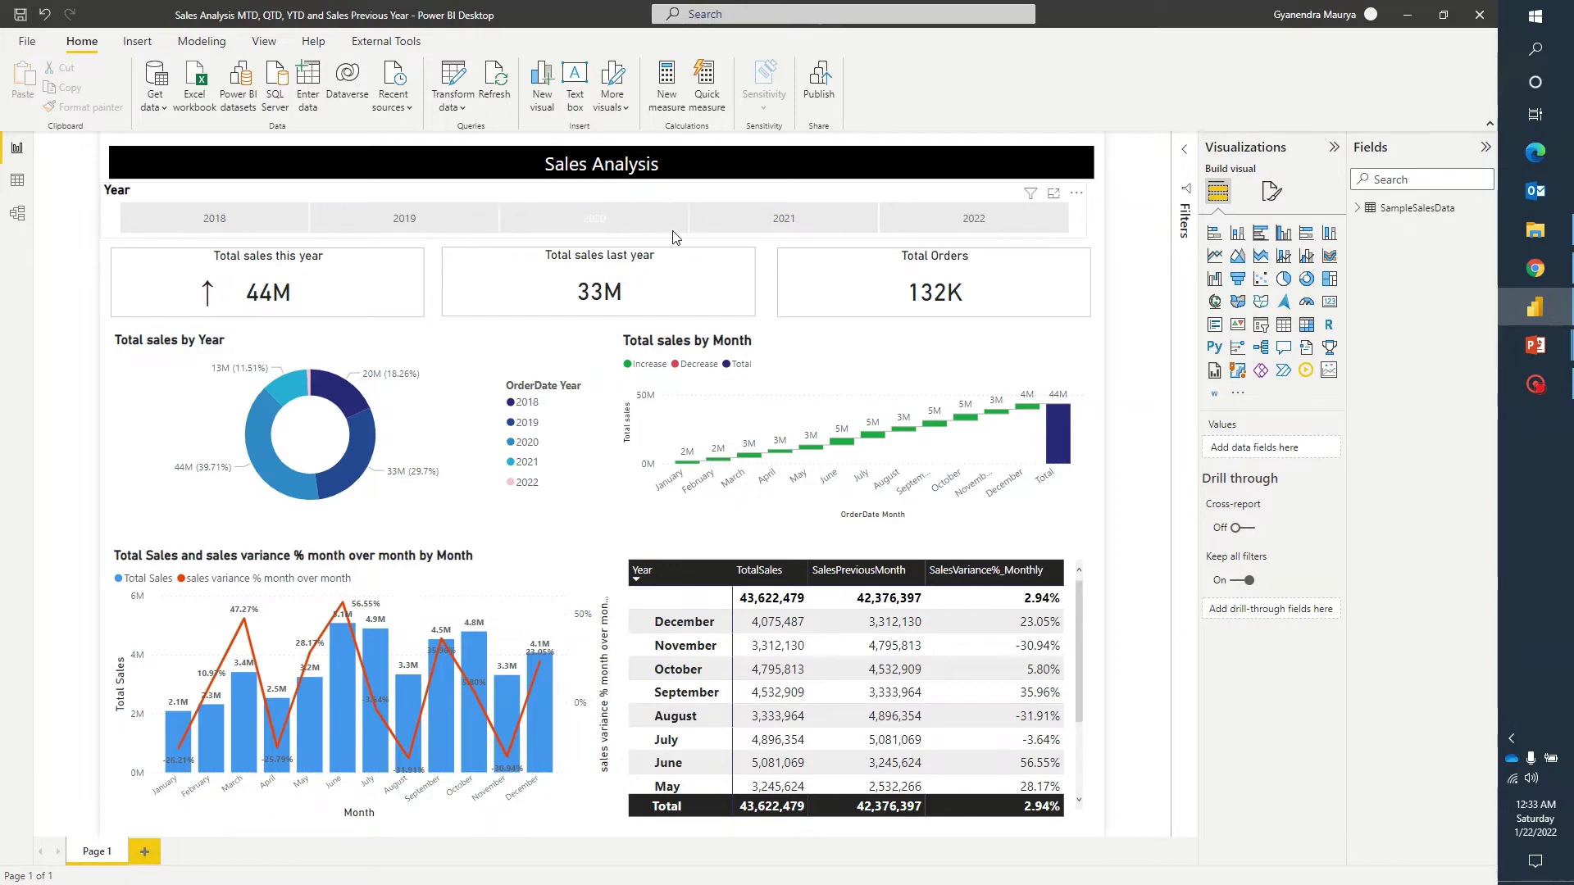
left_click(731, 220)
left_click(928, 215)
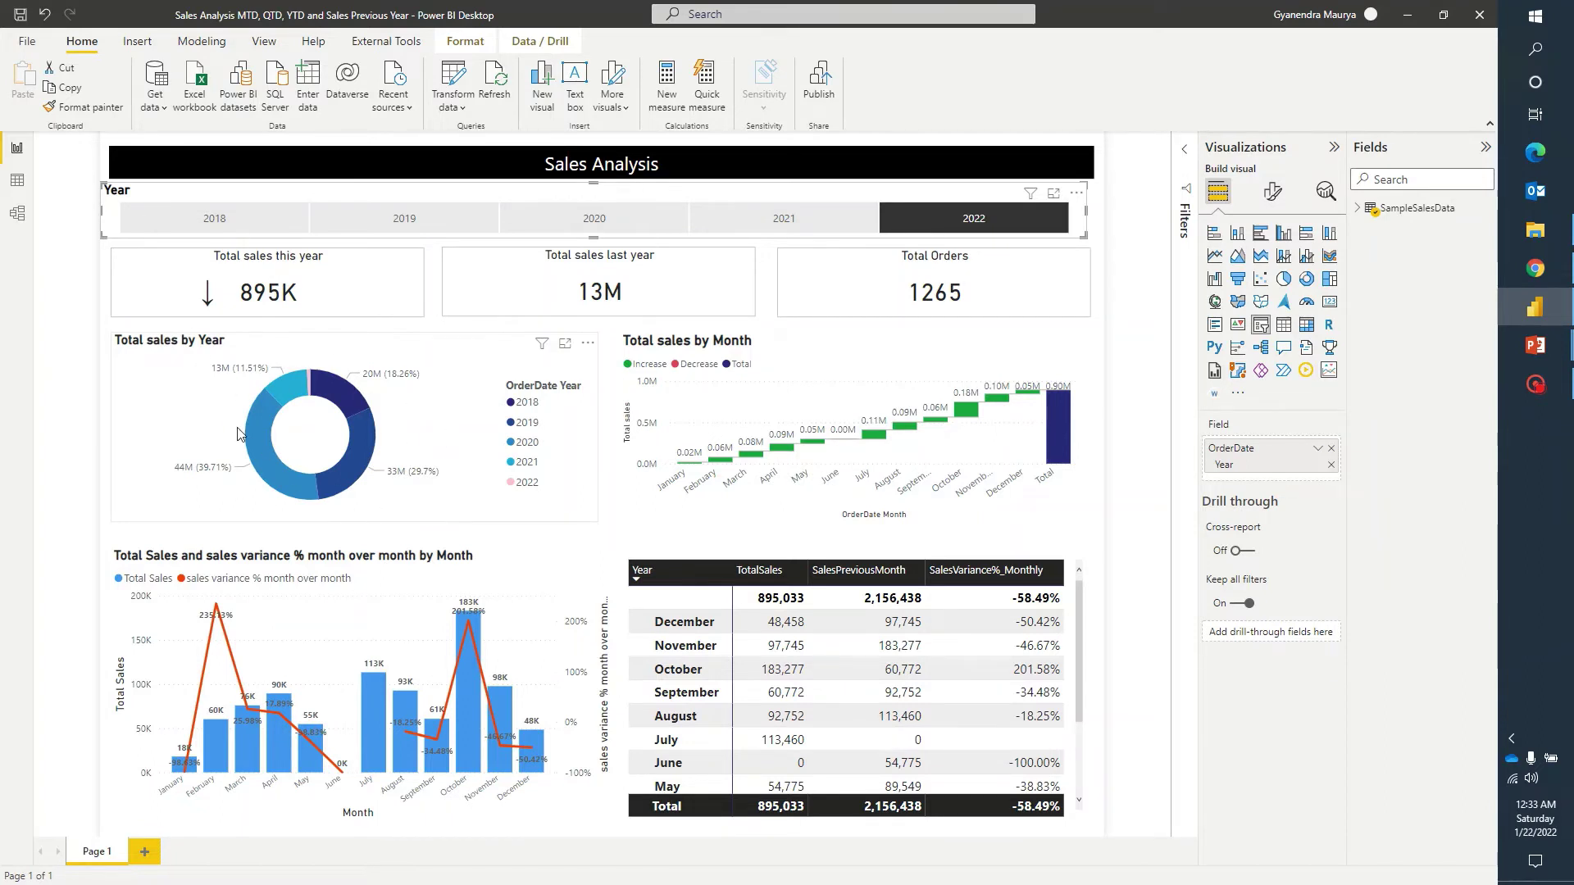
Test cross-filtering with the 2020 and another donut slice, clear it, then select the donut.
mouse_move(264, 435)
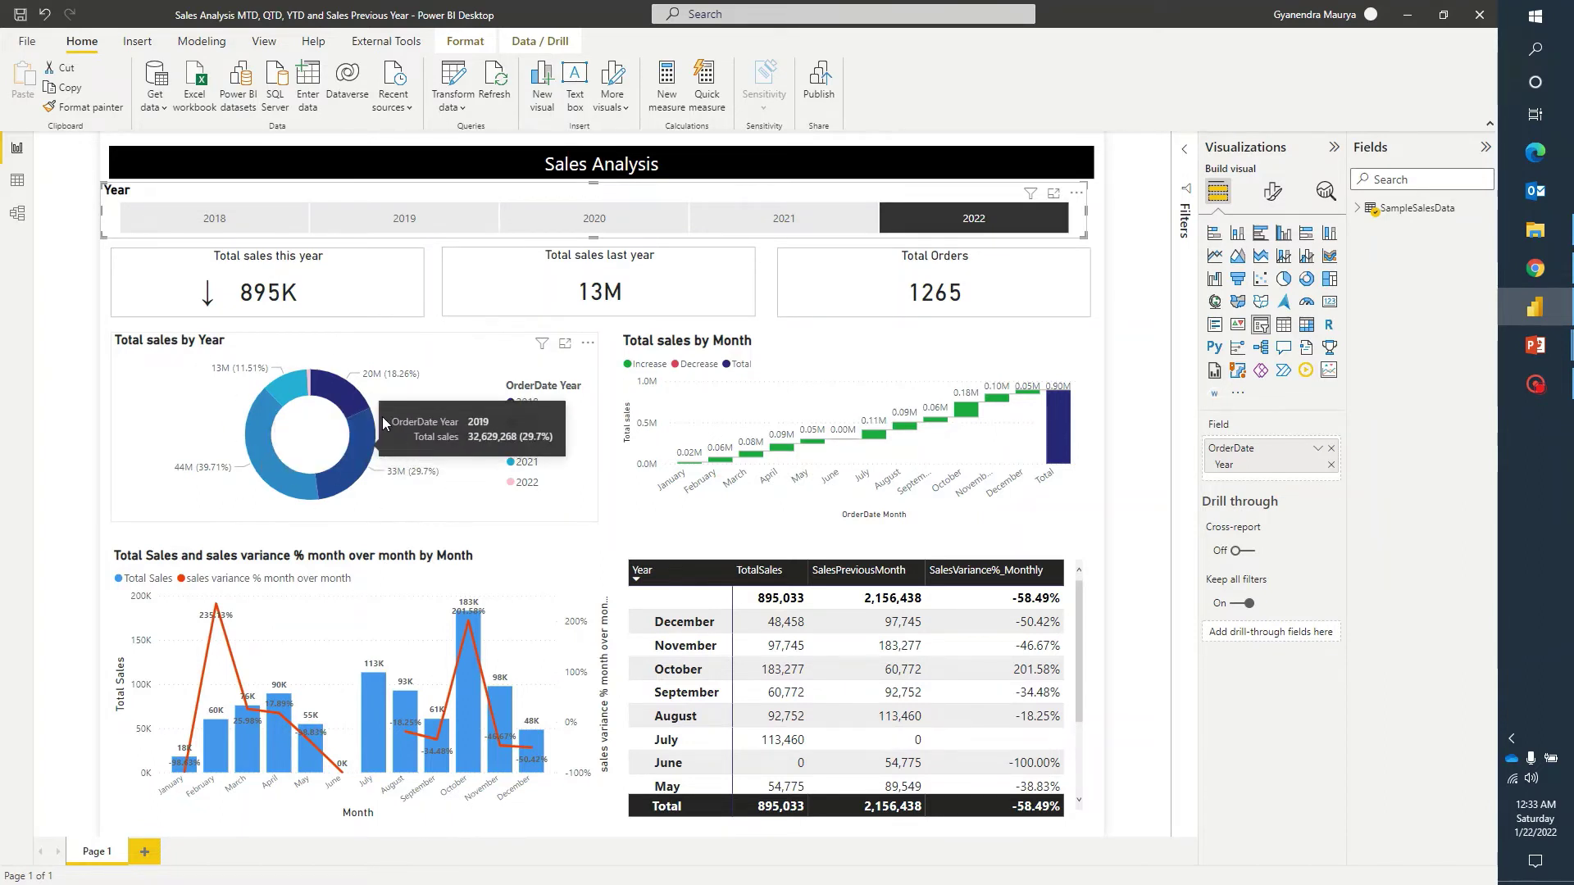
left_click(264, 434)
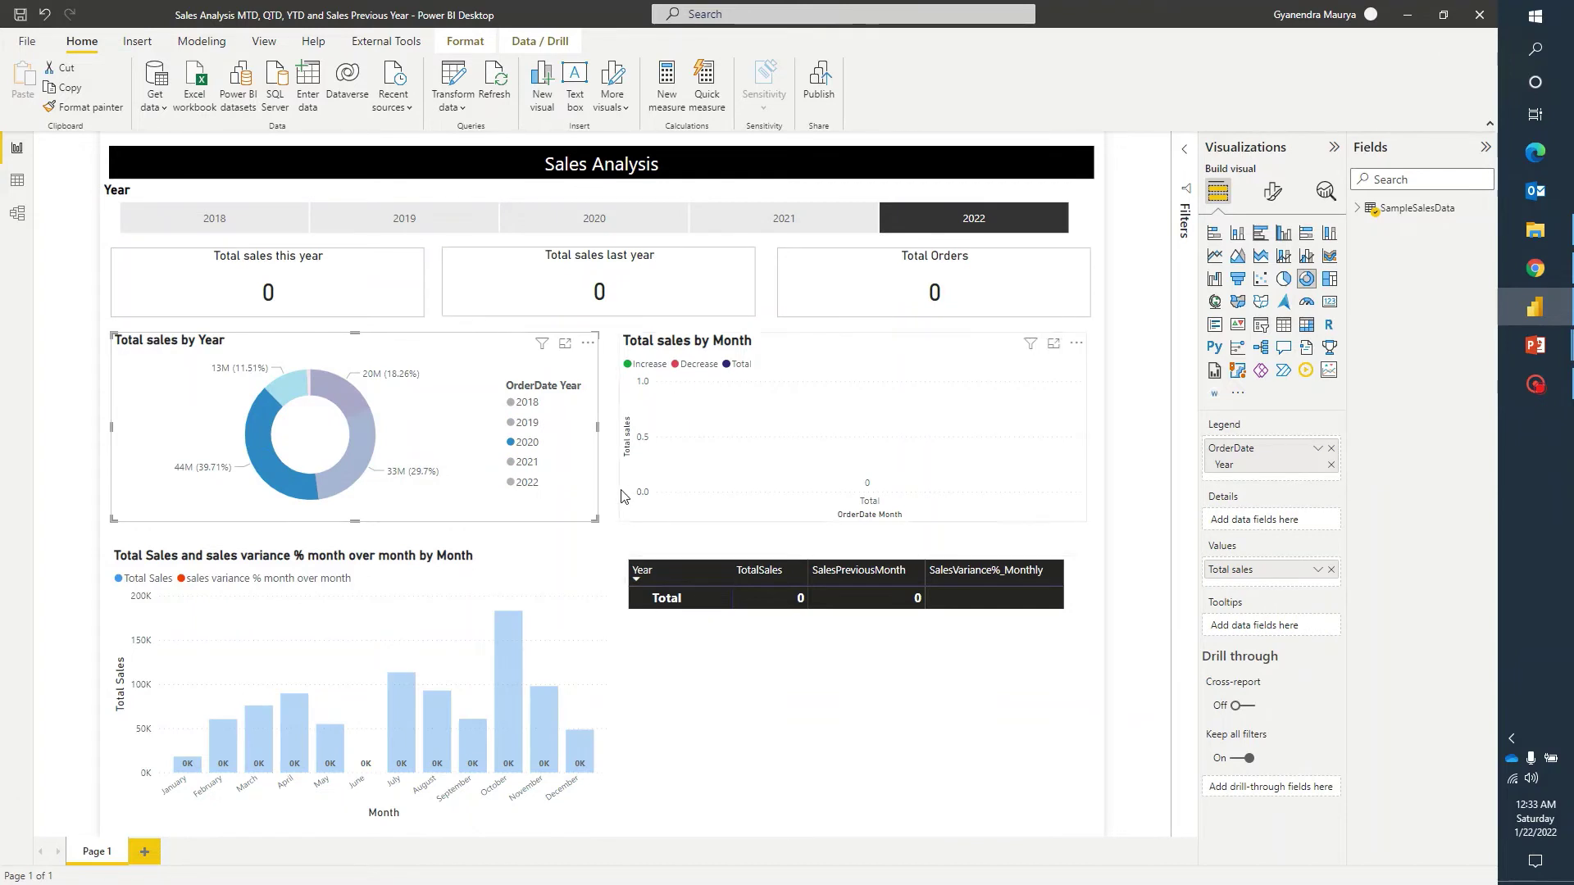
left_click(369, 449)
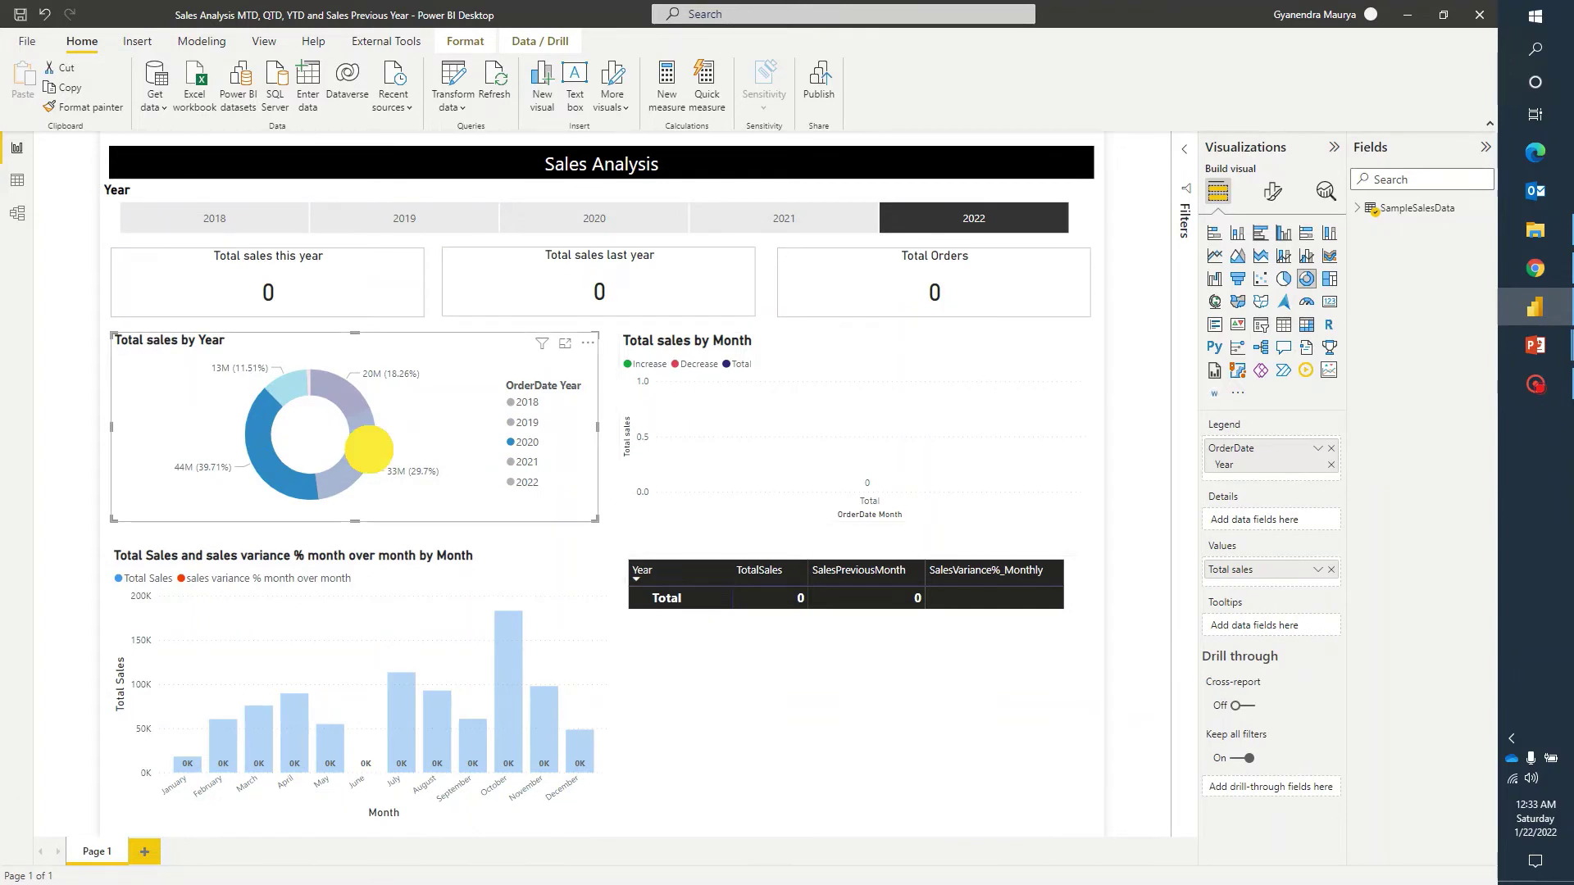
left_click(131, 370)
left_click(436, 310)
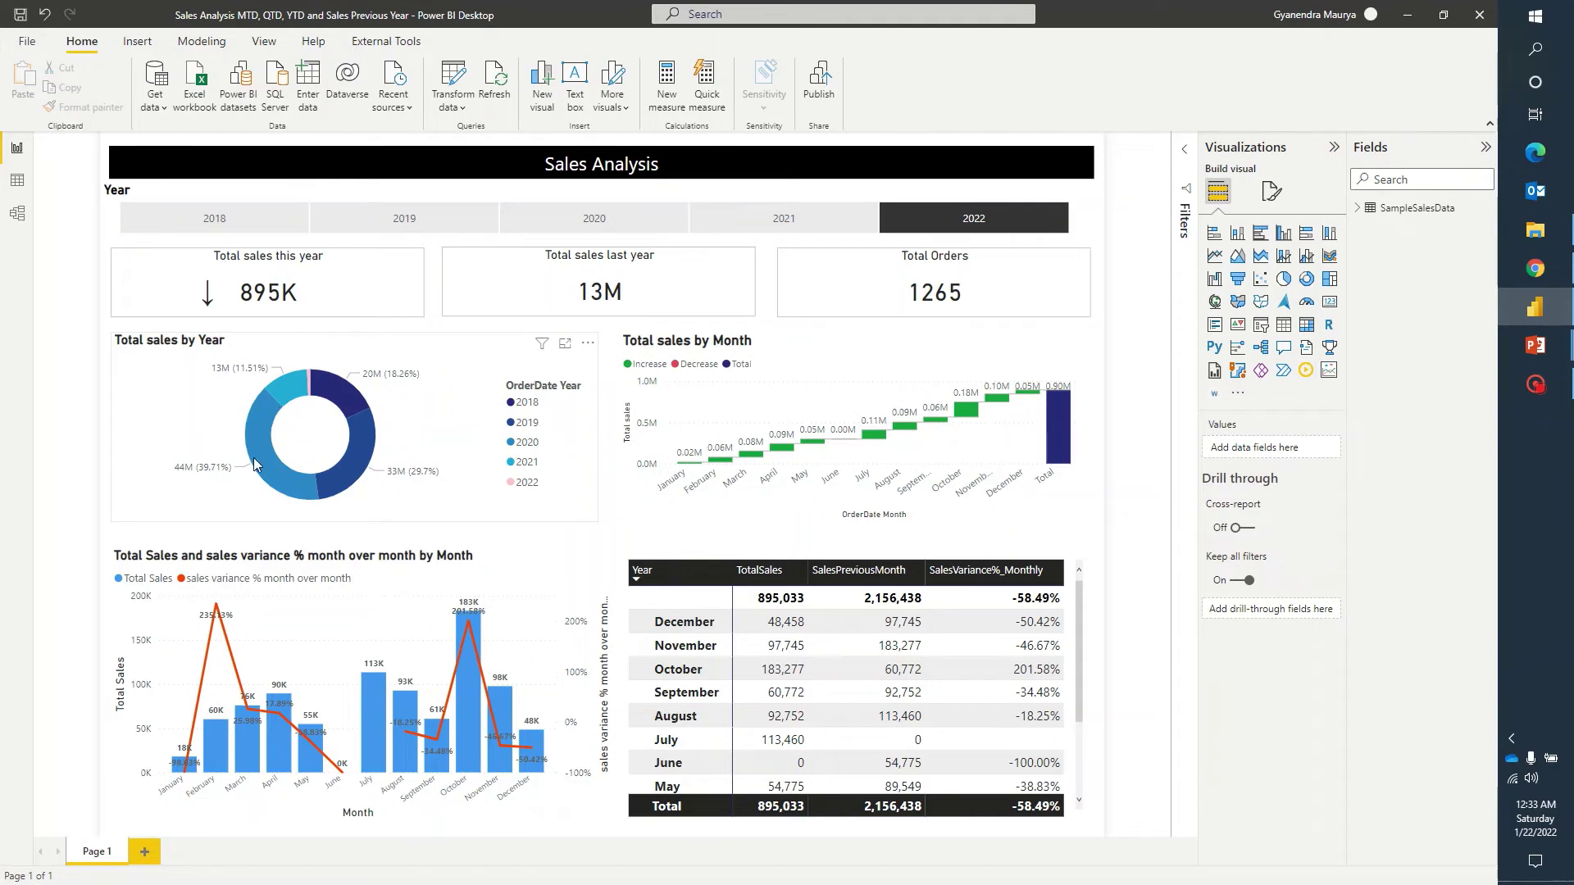
left_click(320, 349)
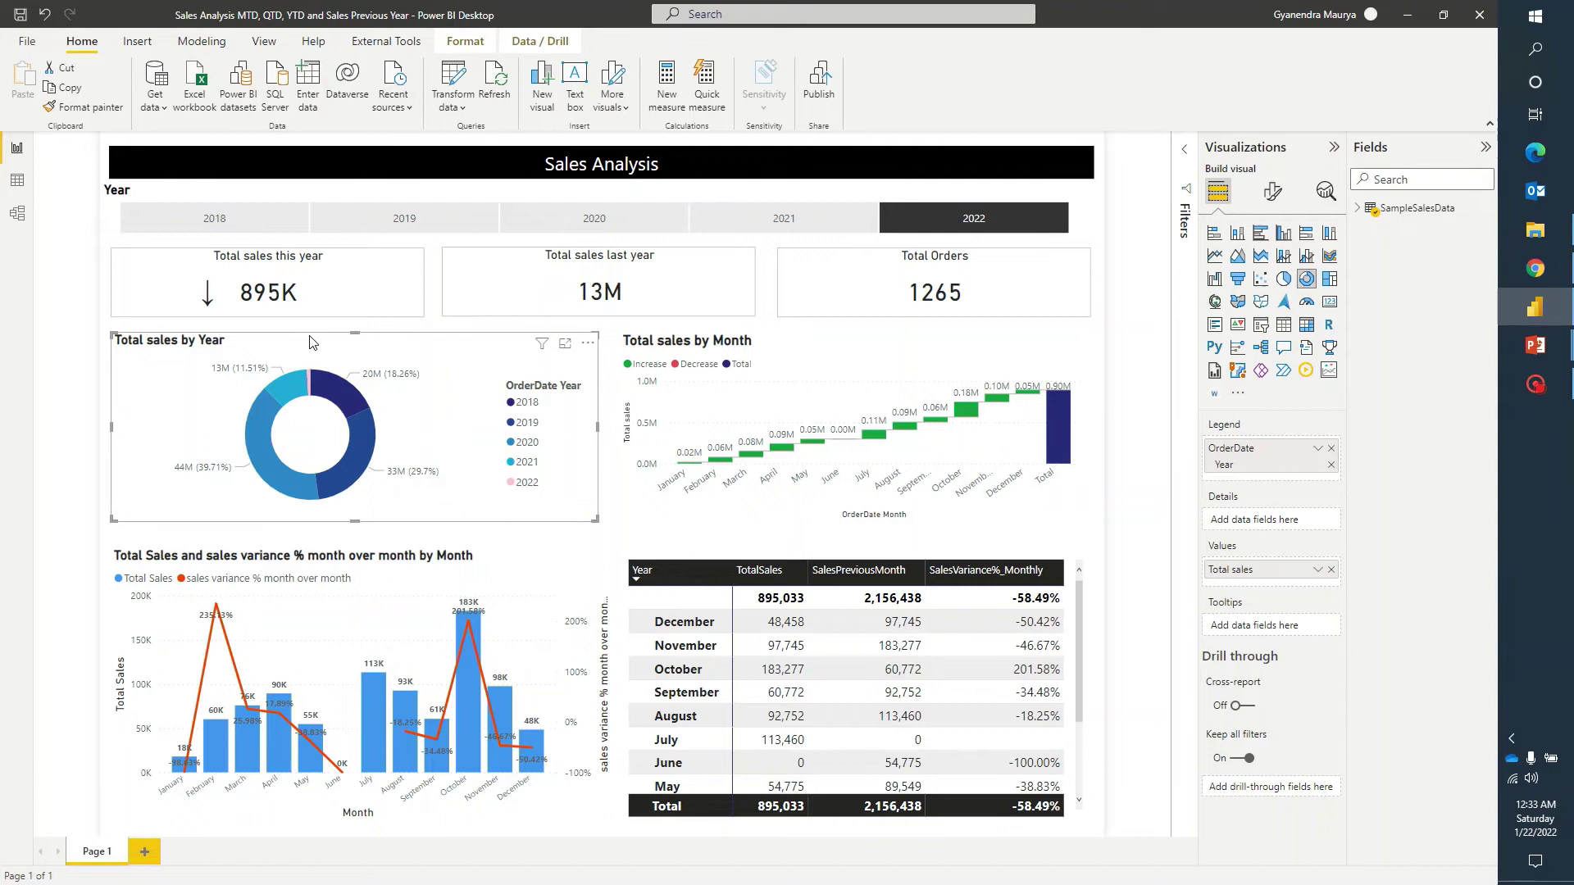
Set the donut's interaction to None for the three cards, Total sales by Month, combo chart and table.
left_click(459, 45)
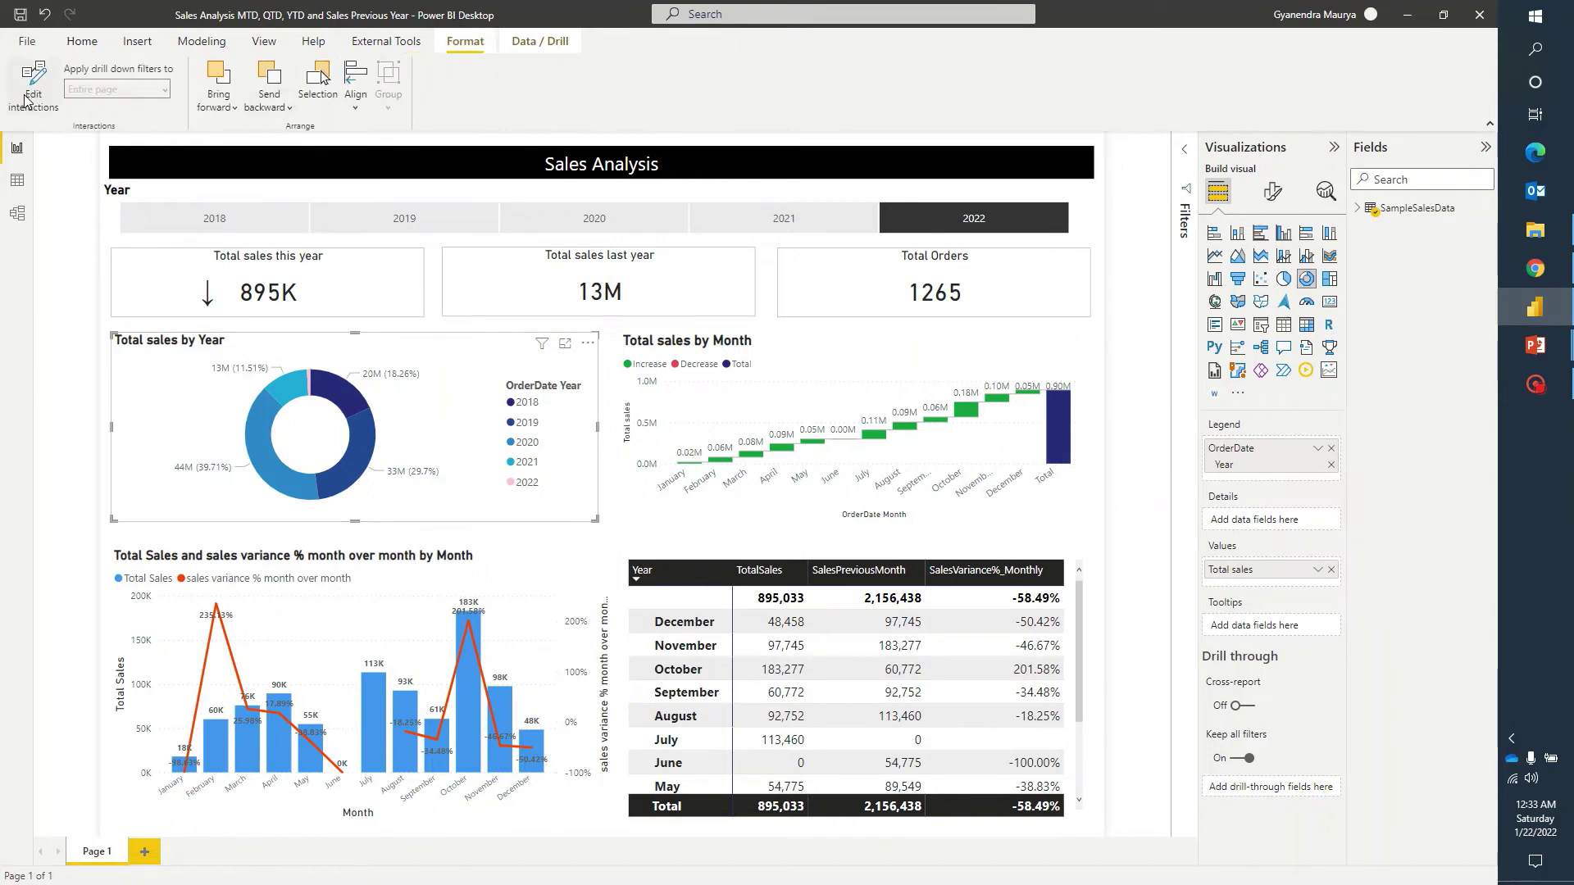
left_click(33, 86)
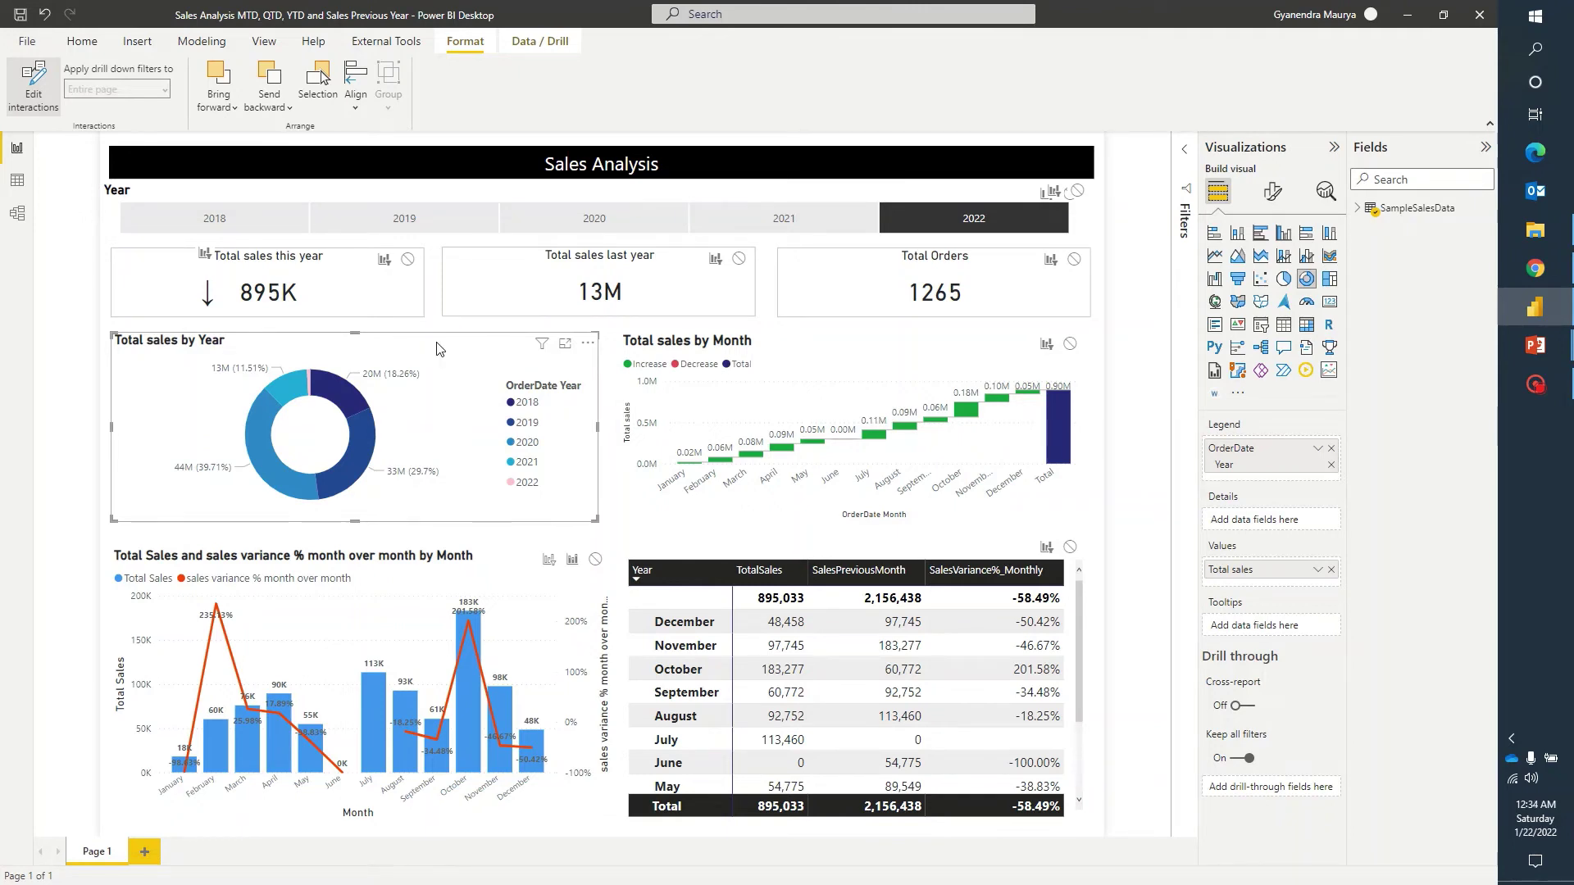
left_click(408, 259)
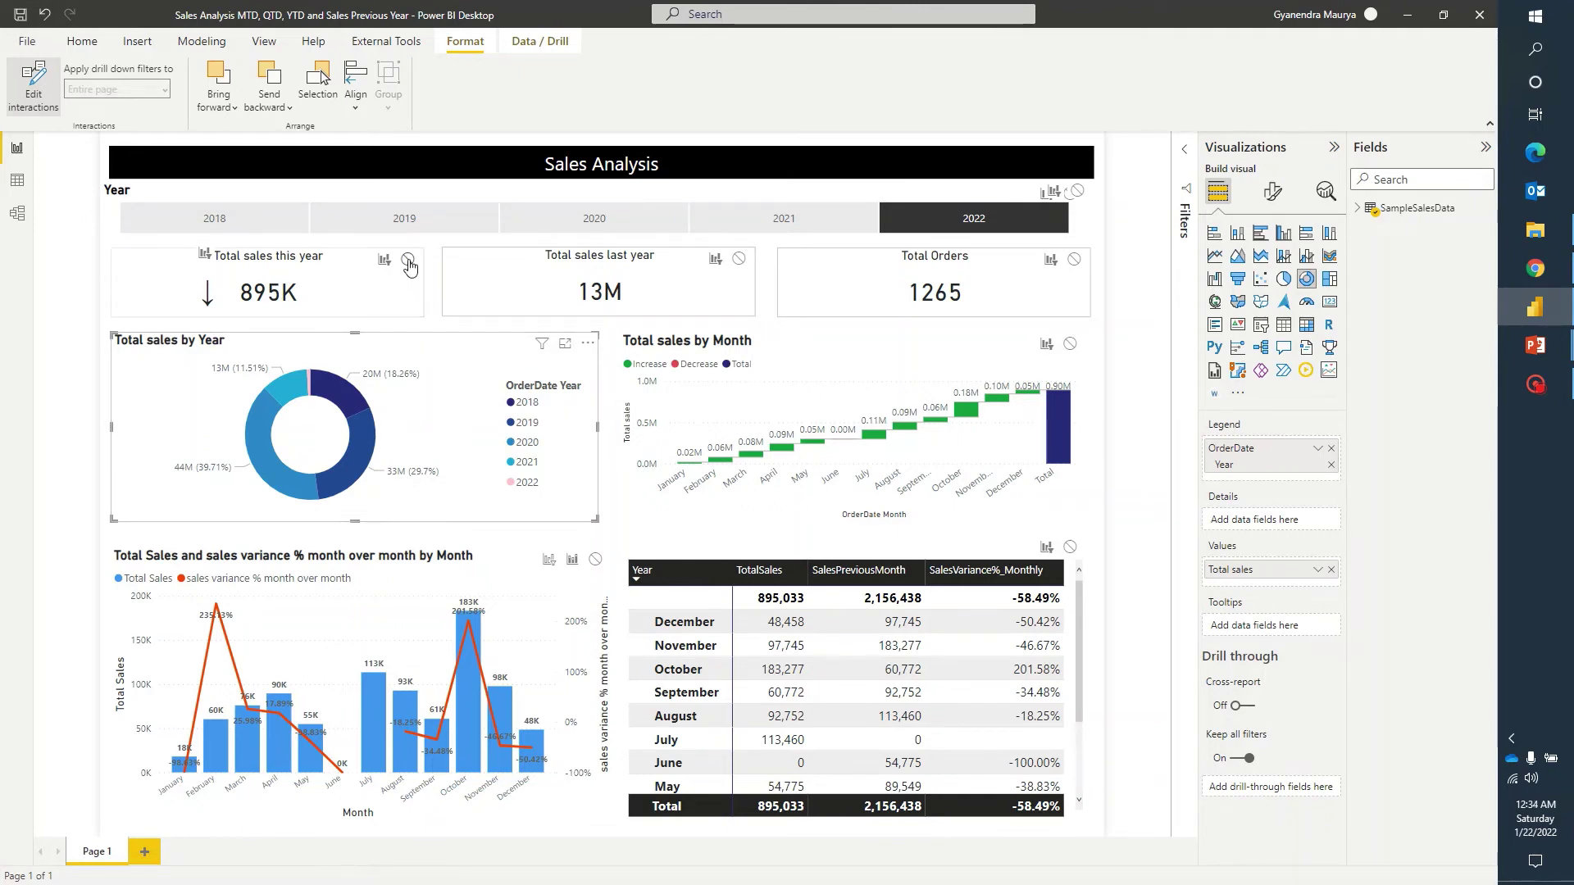
left_click(737, 261)
left_click(1072, 260)
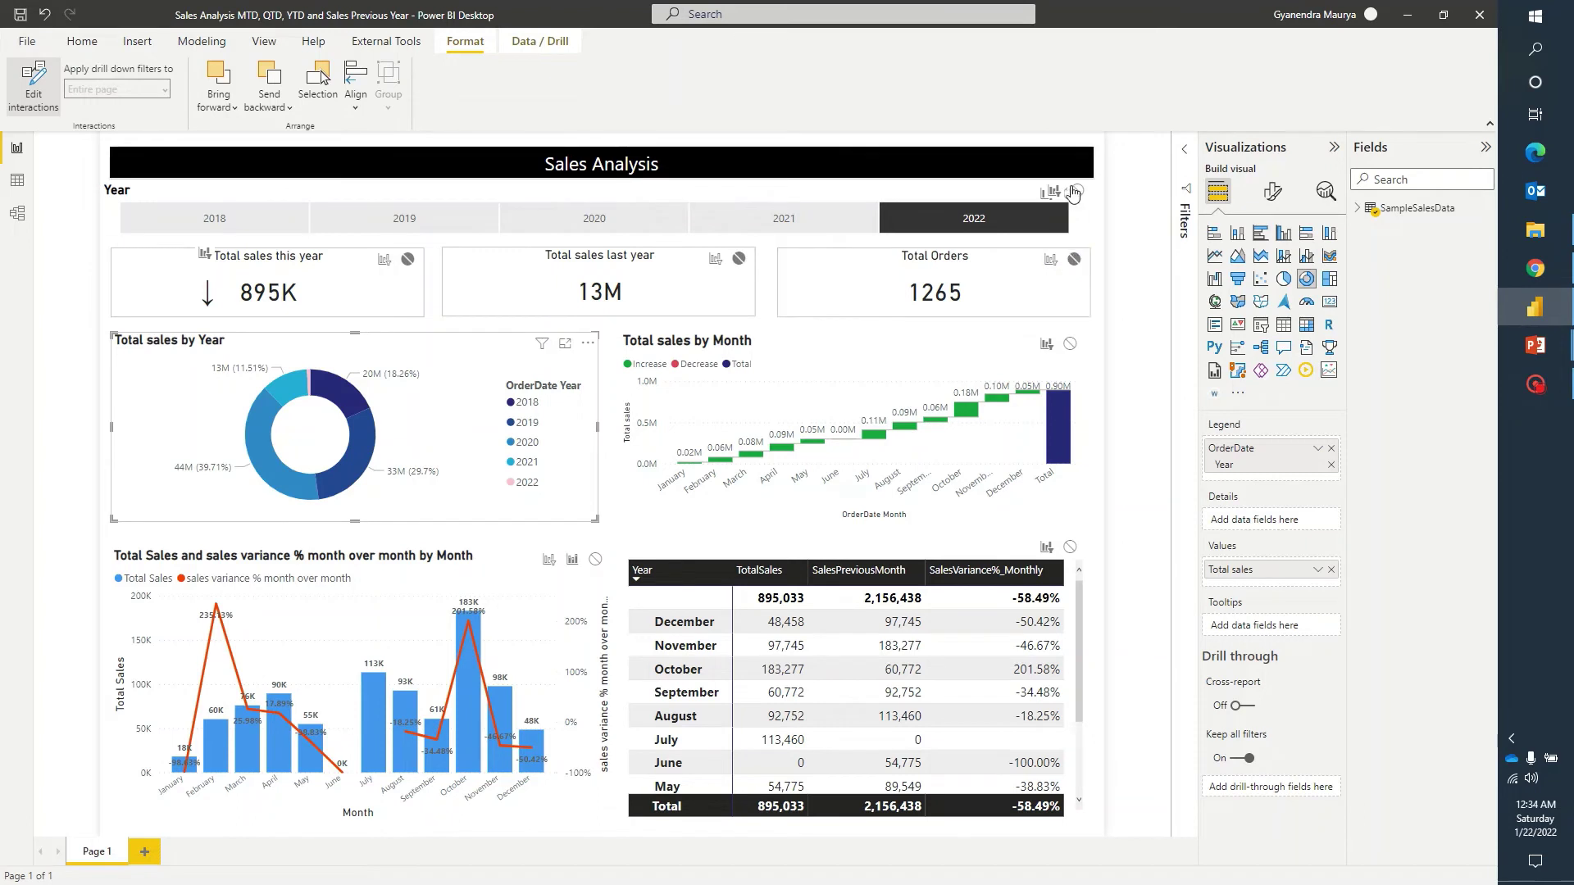
left_click(1070, 343)
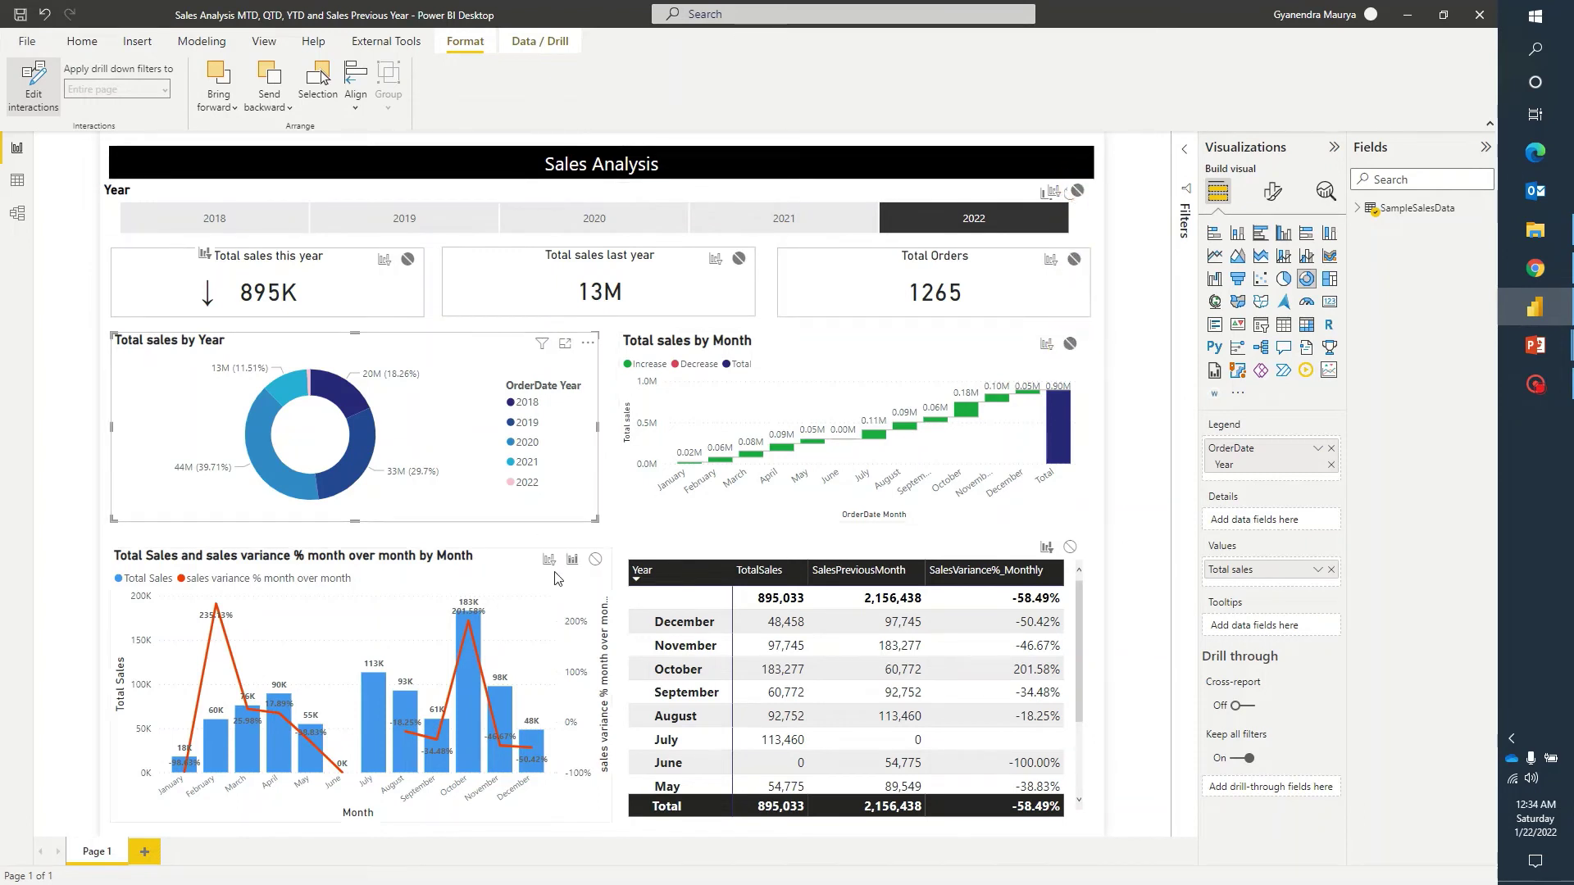
left_click(595, 560)
left_click(1070, 546)
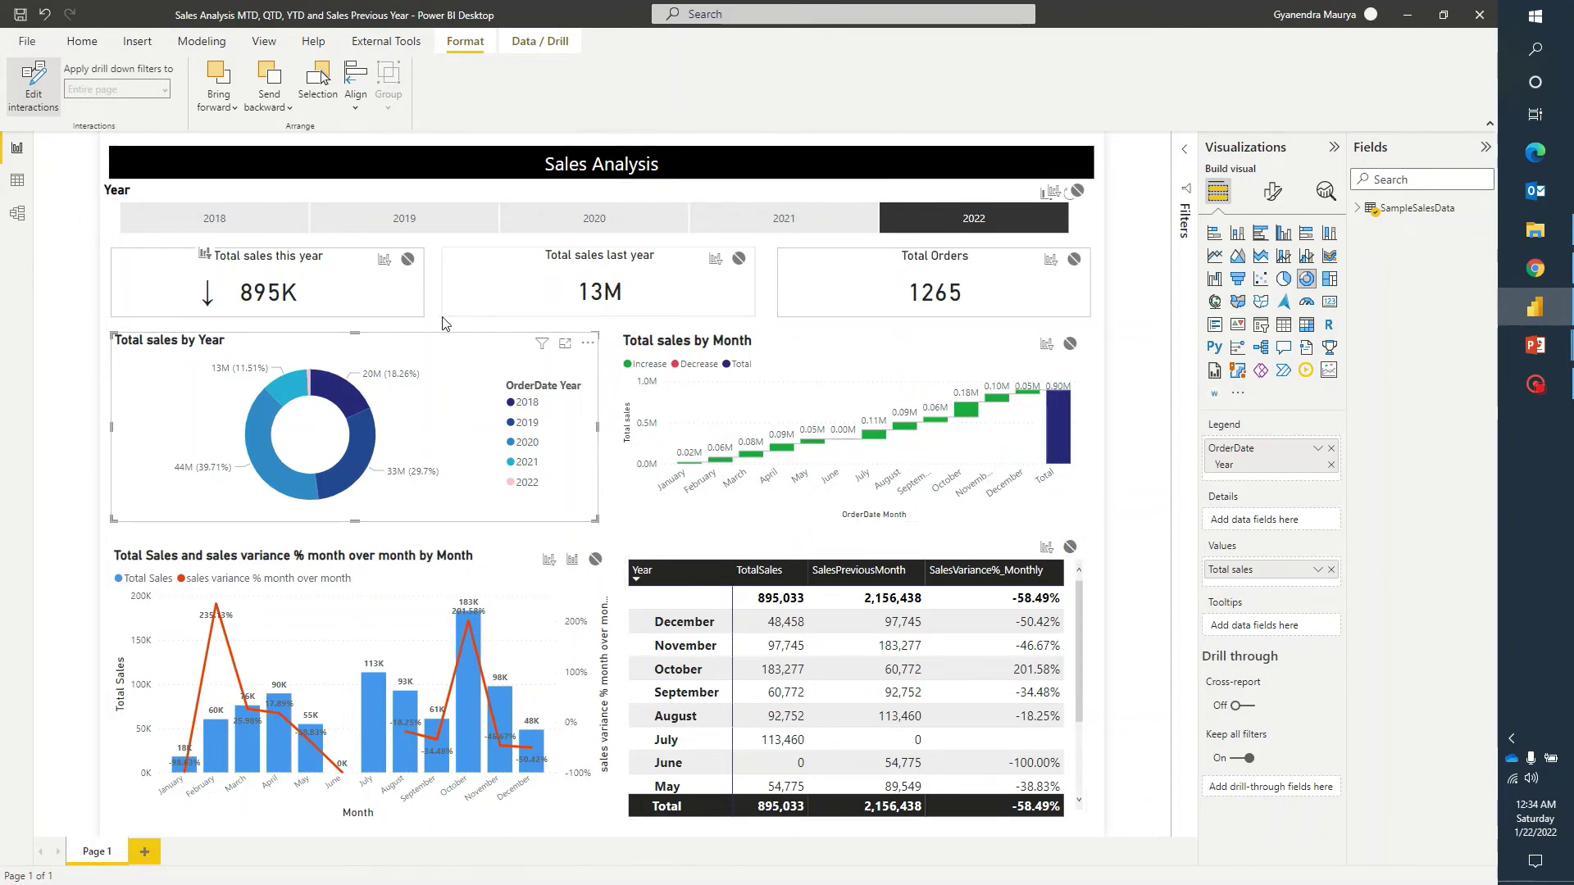
Test the 2021 and 2020 donut slices, then reselect the donut and reopen its interactions.
key("Escape")
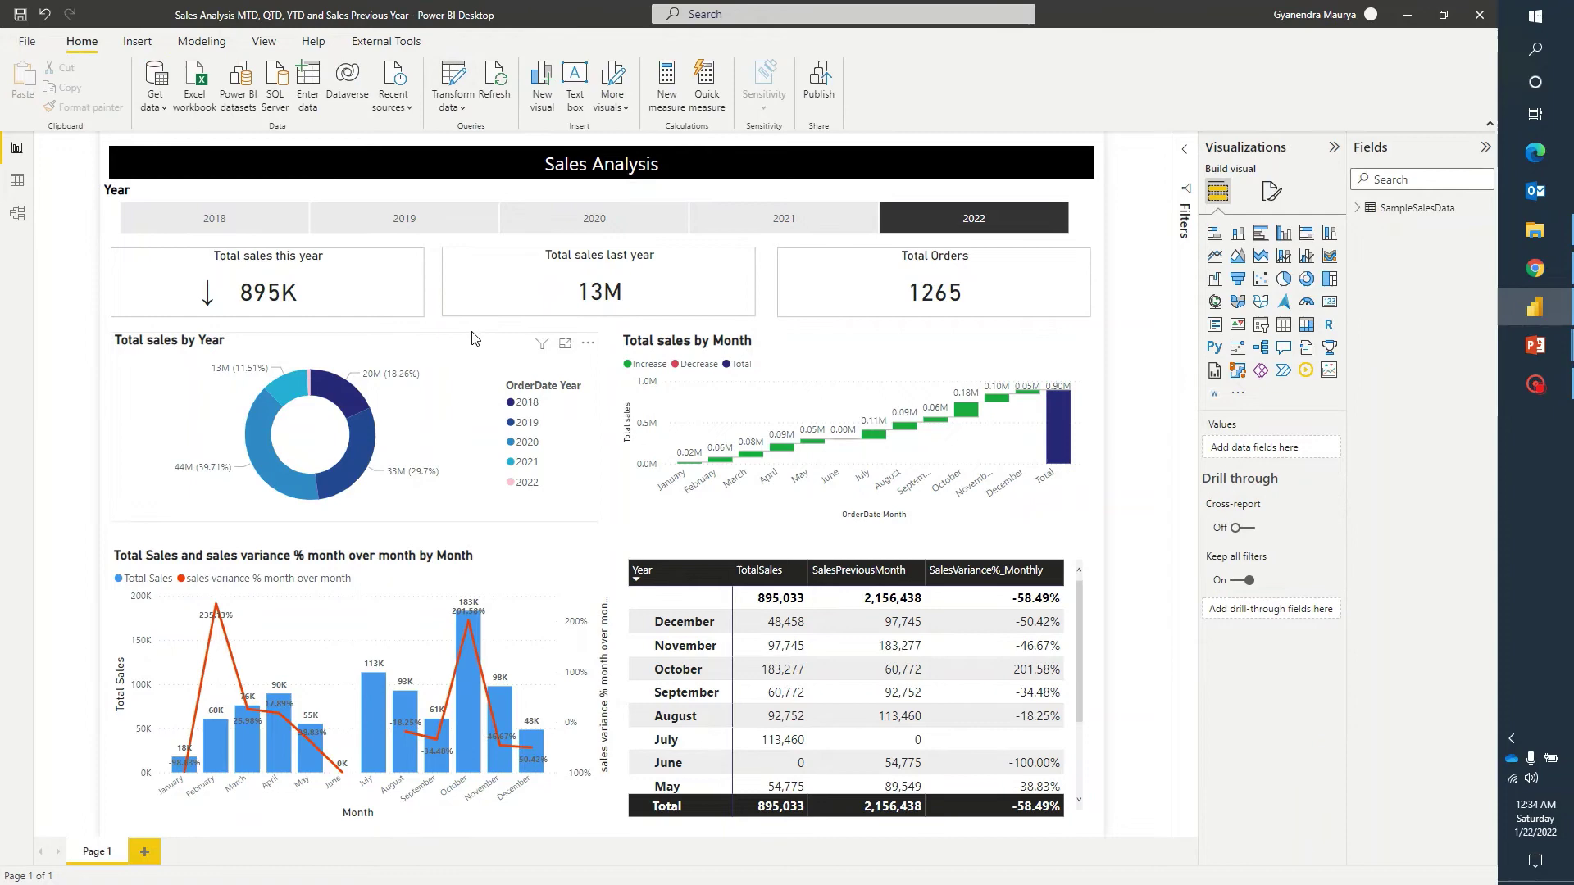
left_click(465, 41)
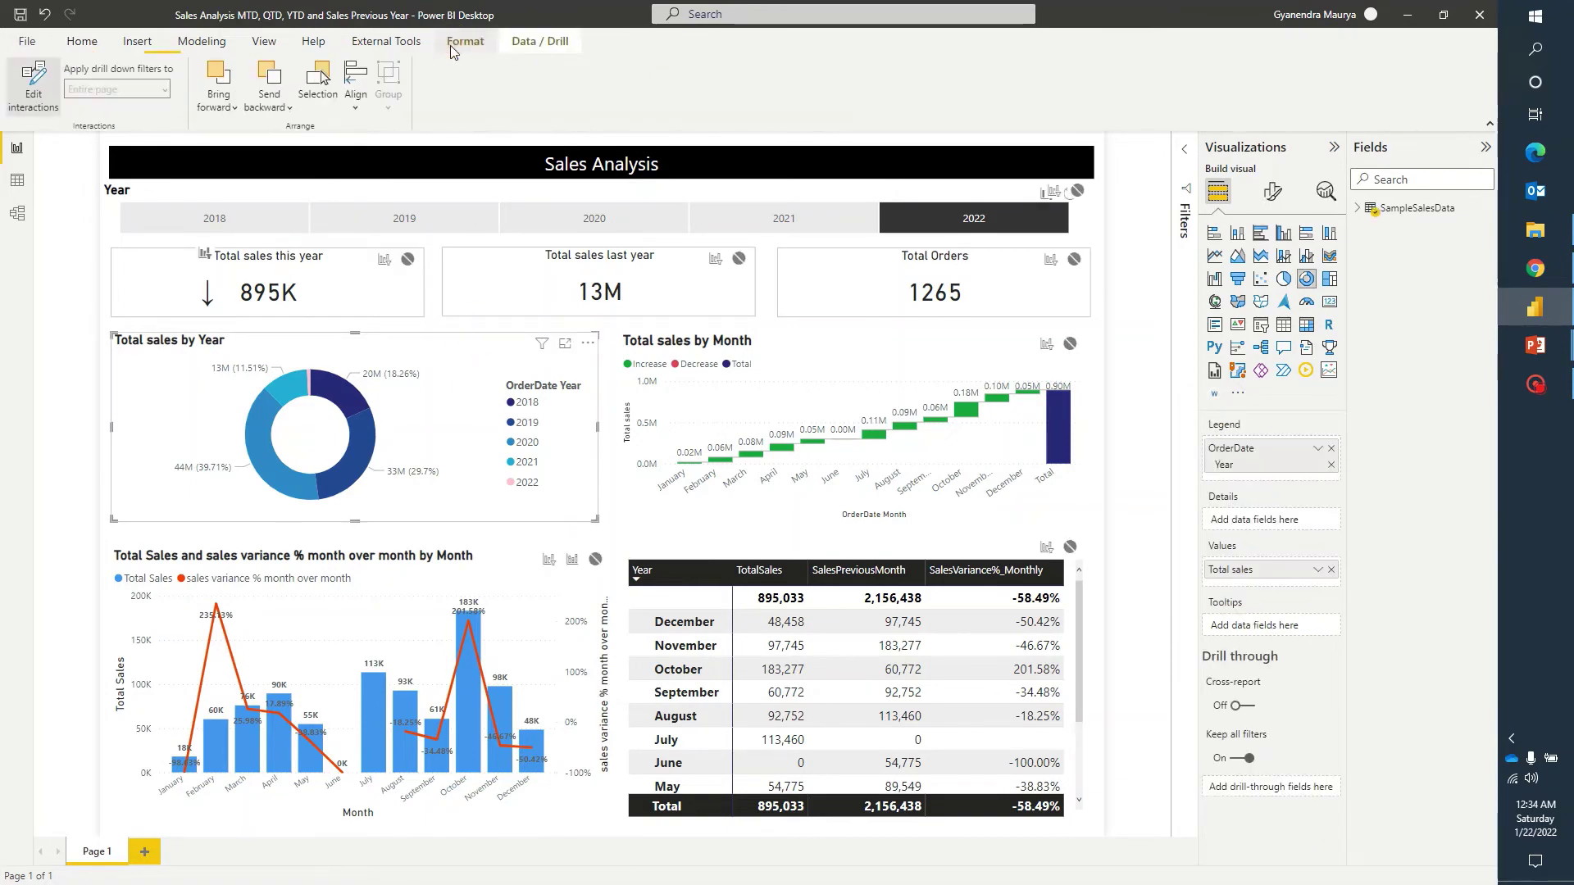
left_click(73, 339)
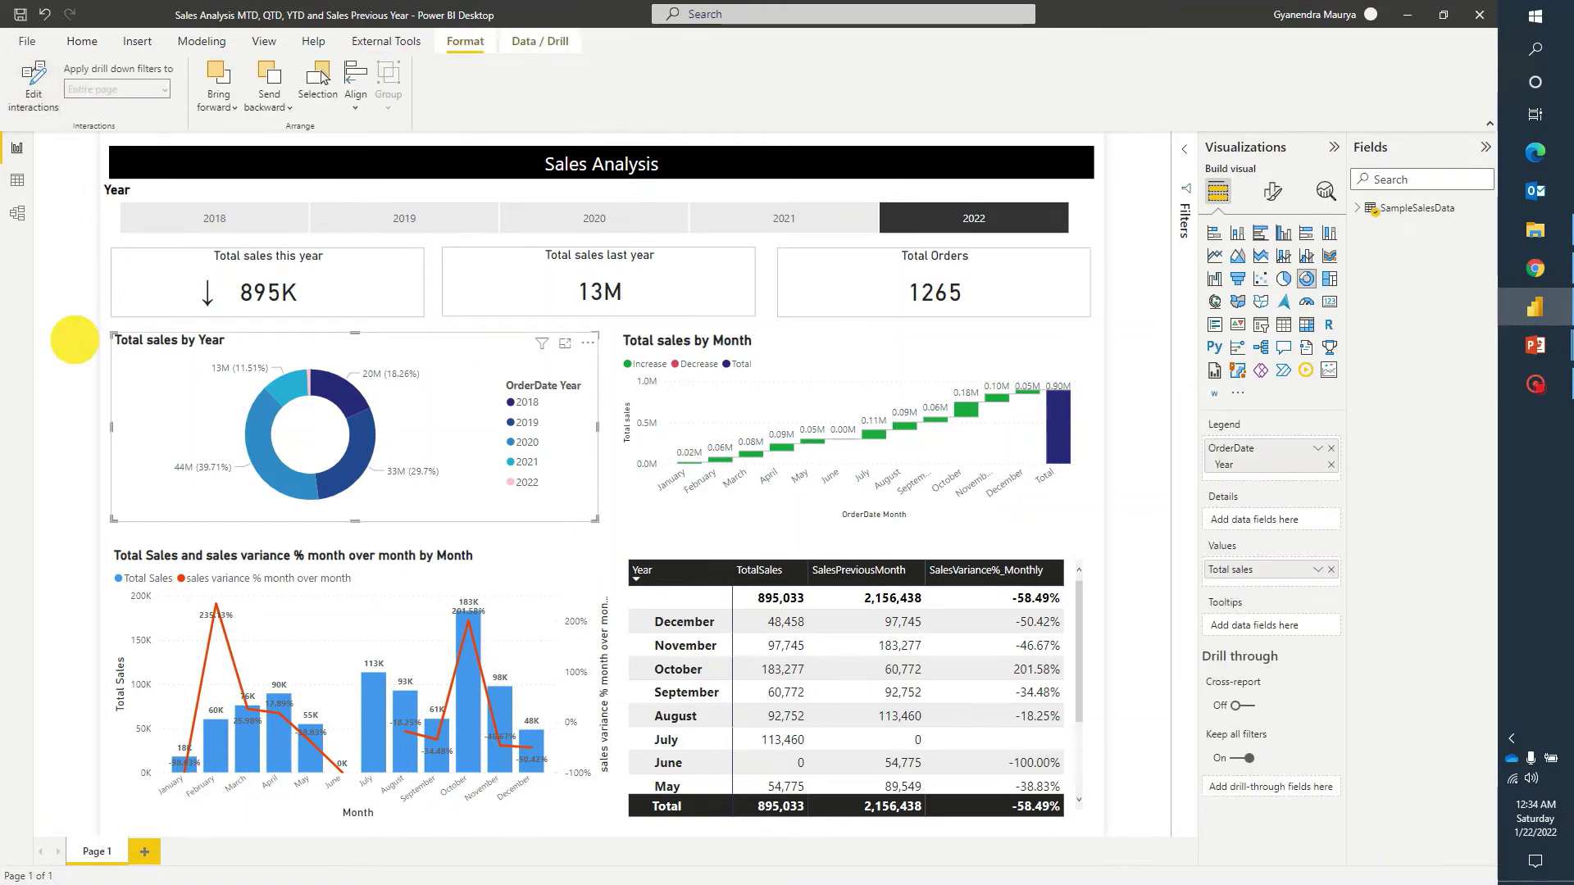
left_click(292, 386)
left_click(261, 475)
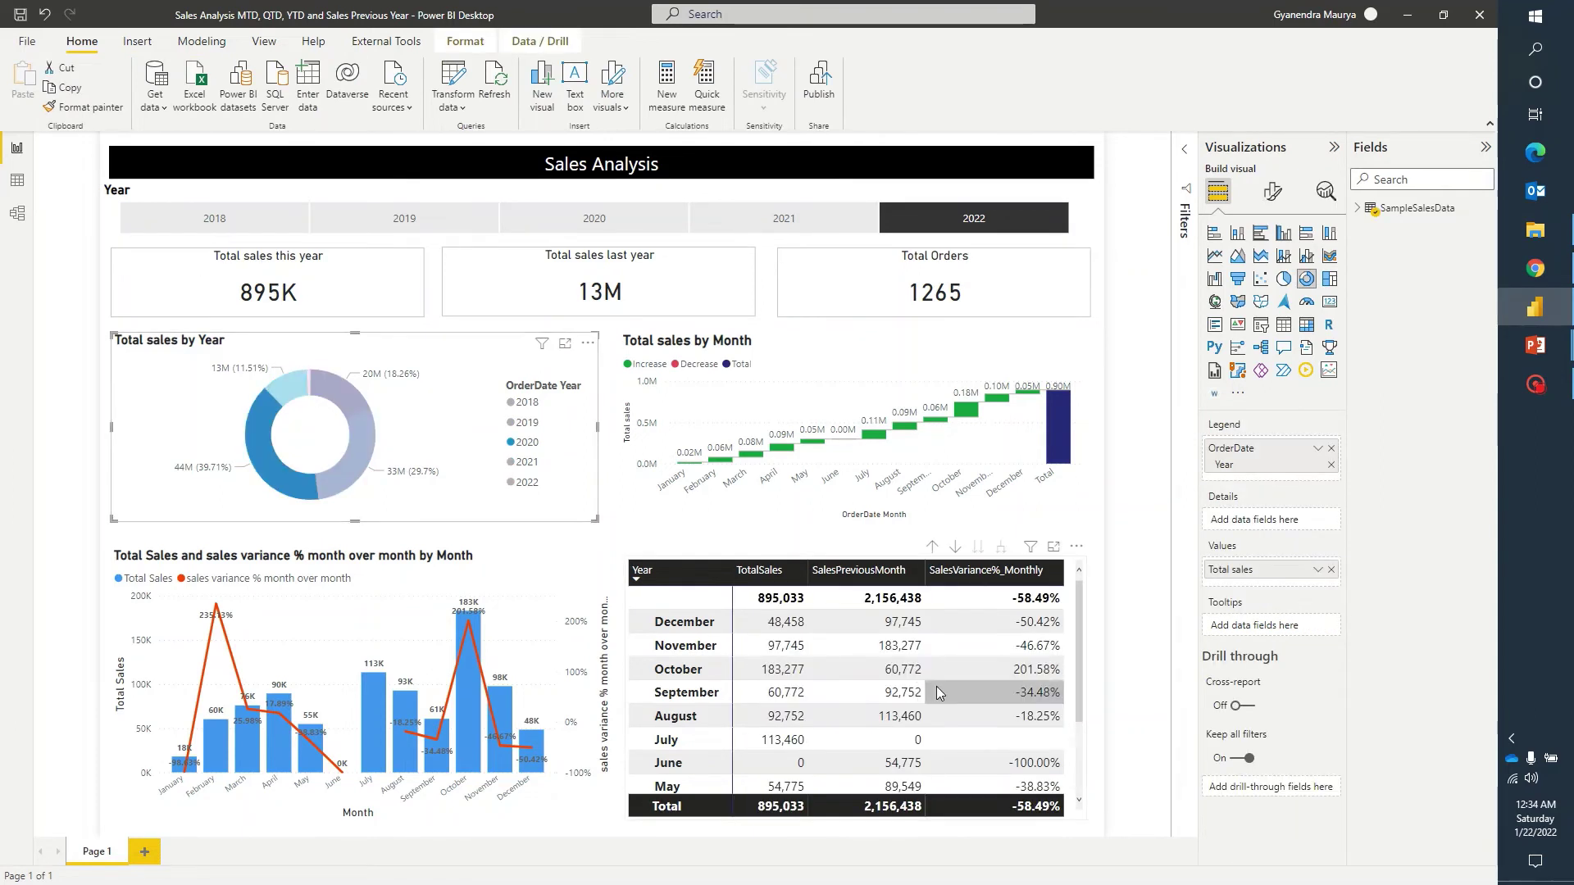
left_click(619, 528)
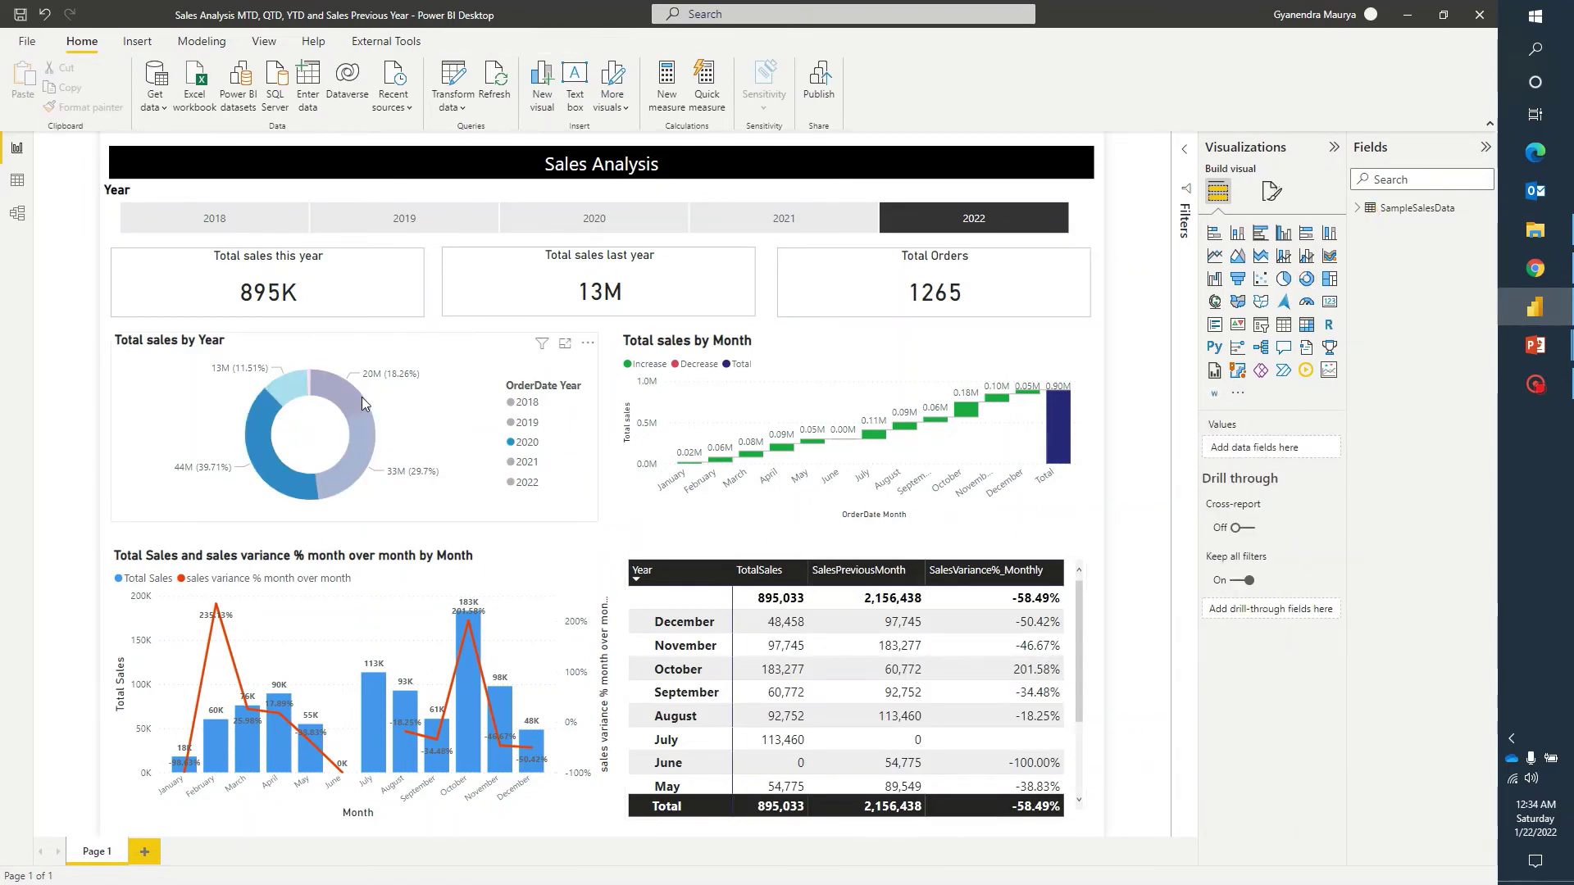
left_click(456, 387)
left_click(464, 41)
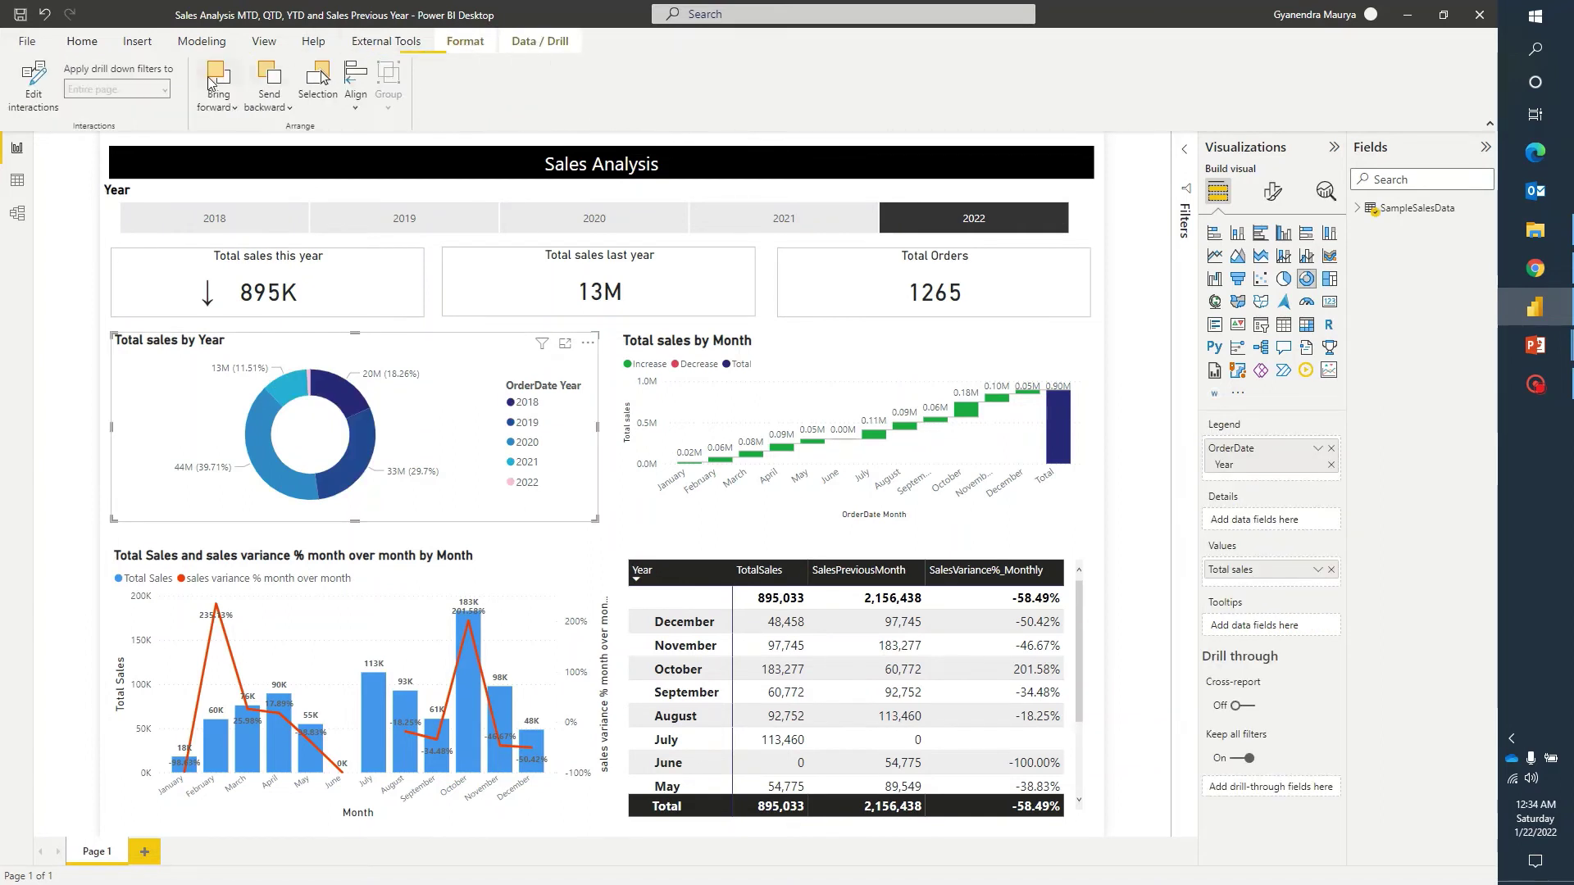
left_click(33, 92)
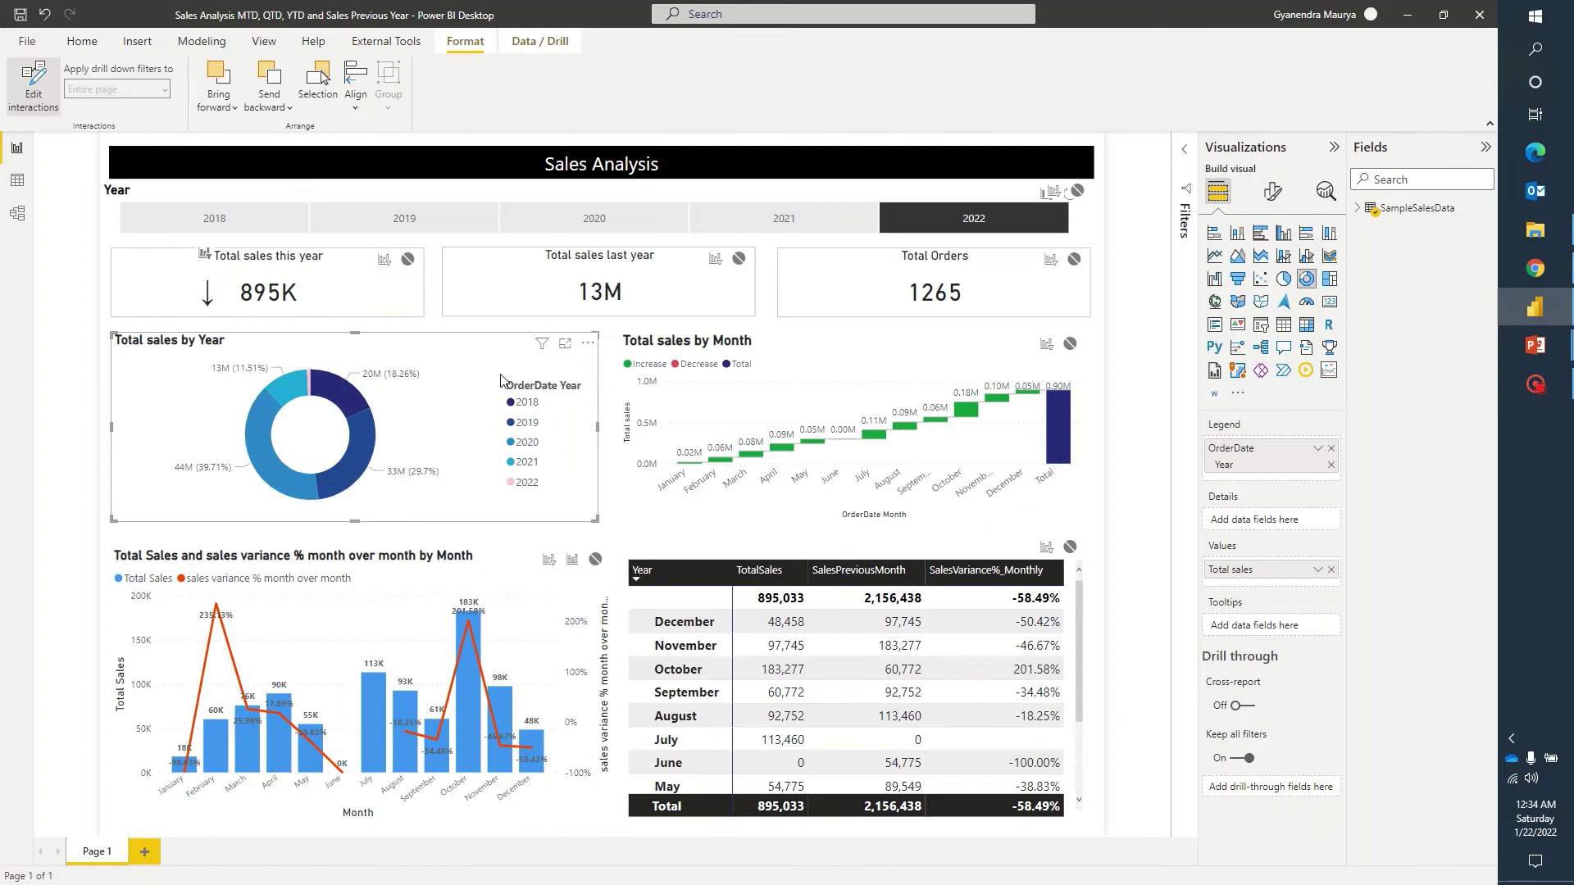
Highlight the 2021, 2020, 2019 and 2018 donut slices, confirming cards stay at 895K and 1265.
left_click(1095, 527)
left_click(289, 399)
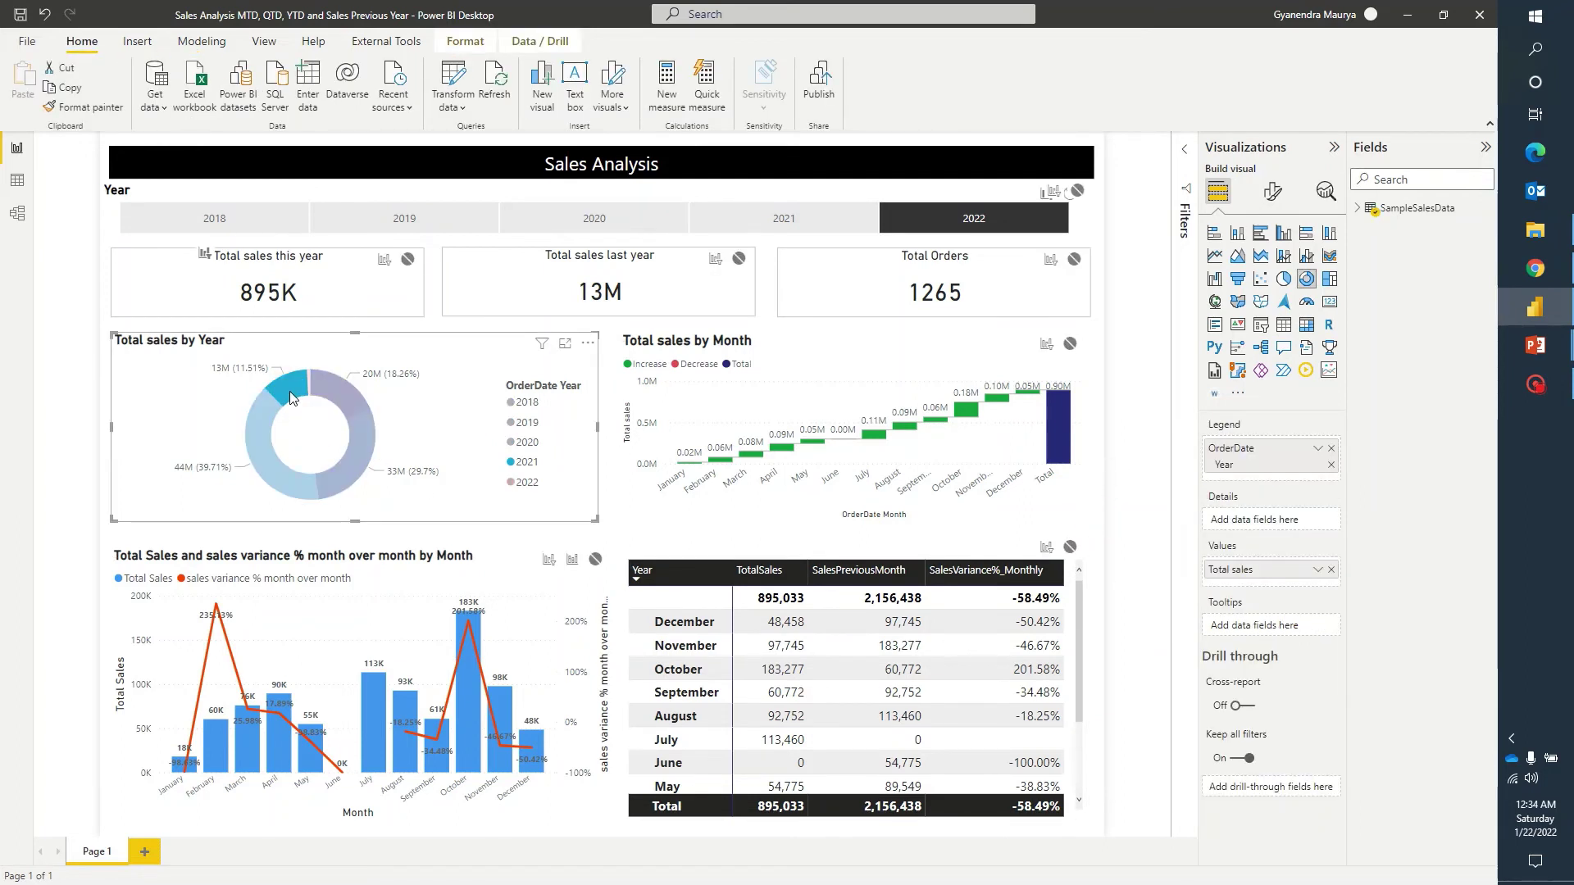
left_click(267, 456)
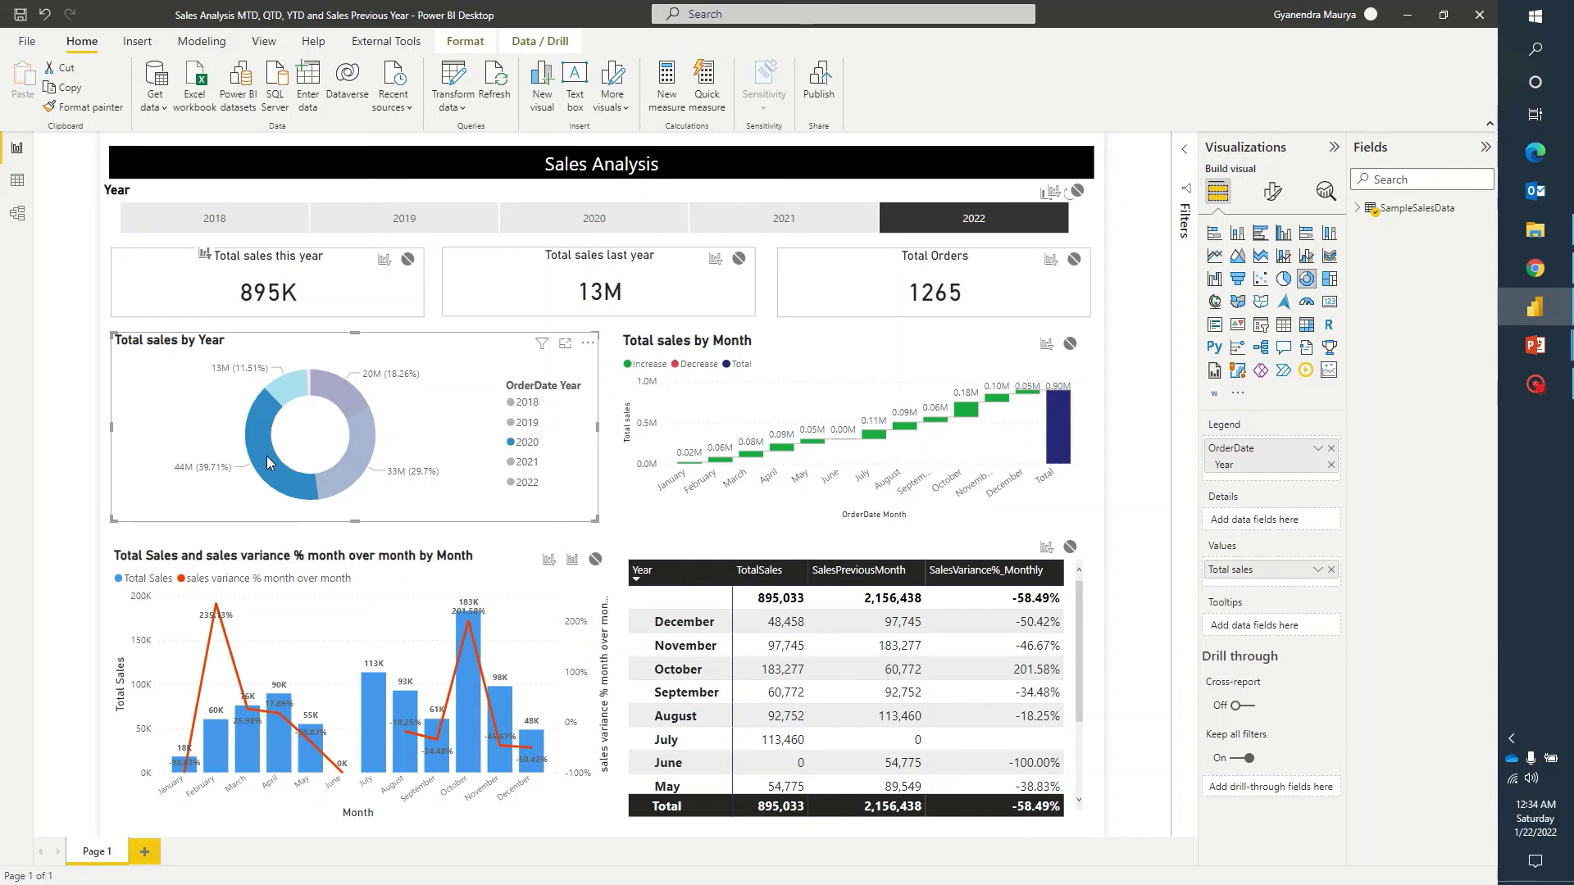
left_click(347, 480)
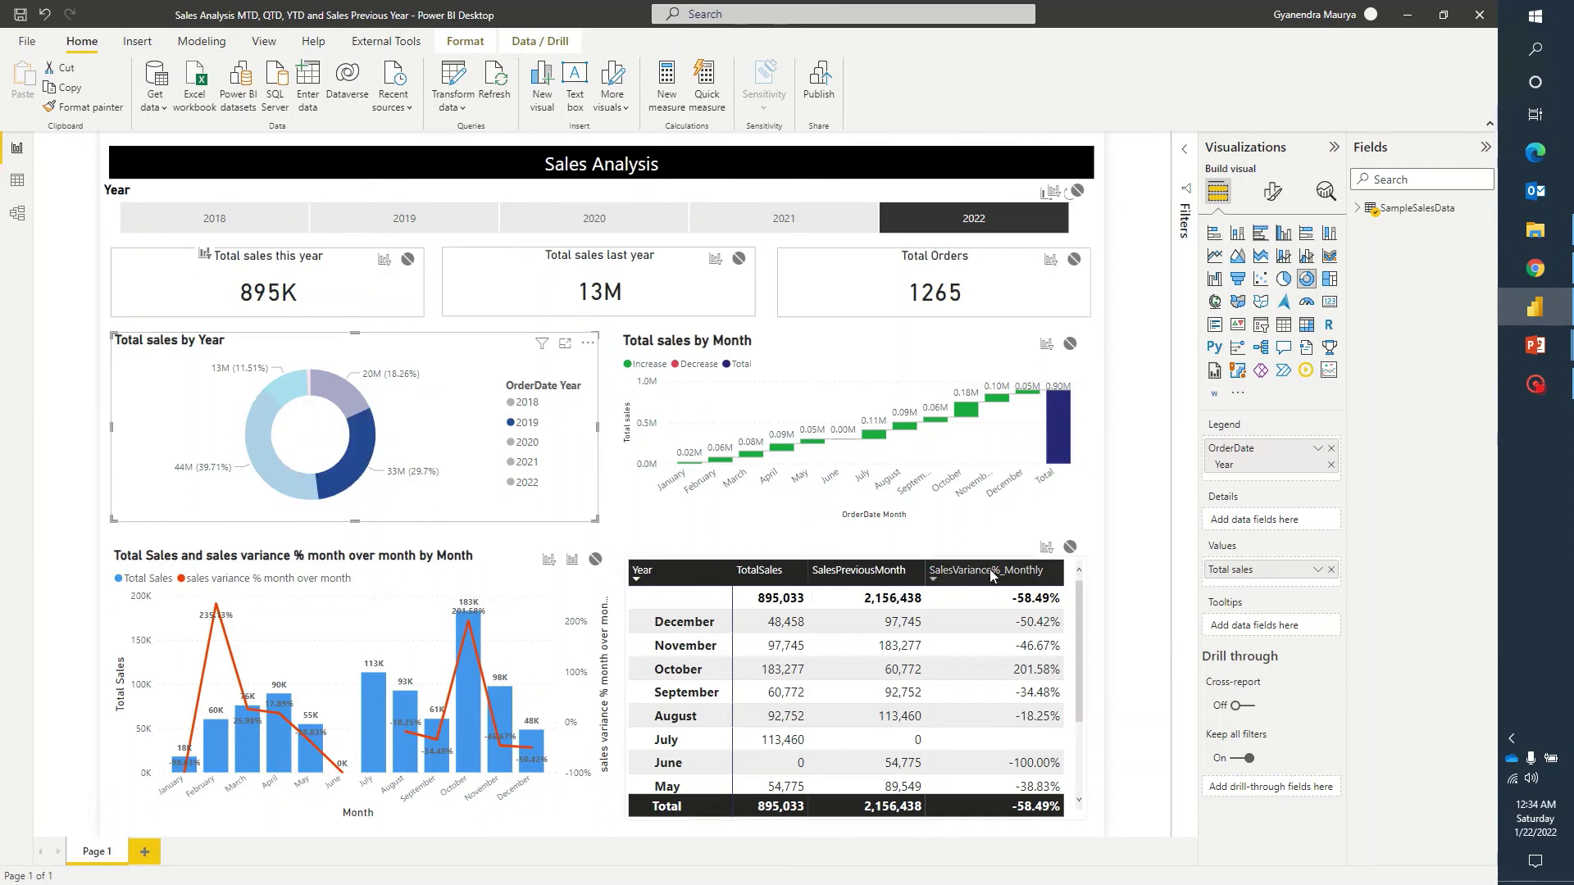
left_click(343, 402)
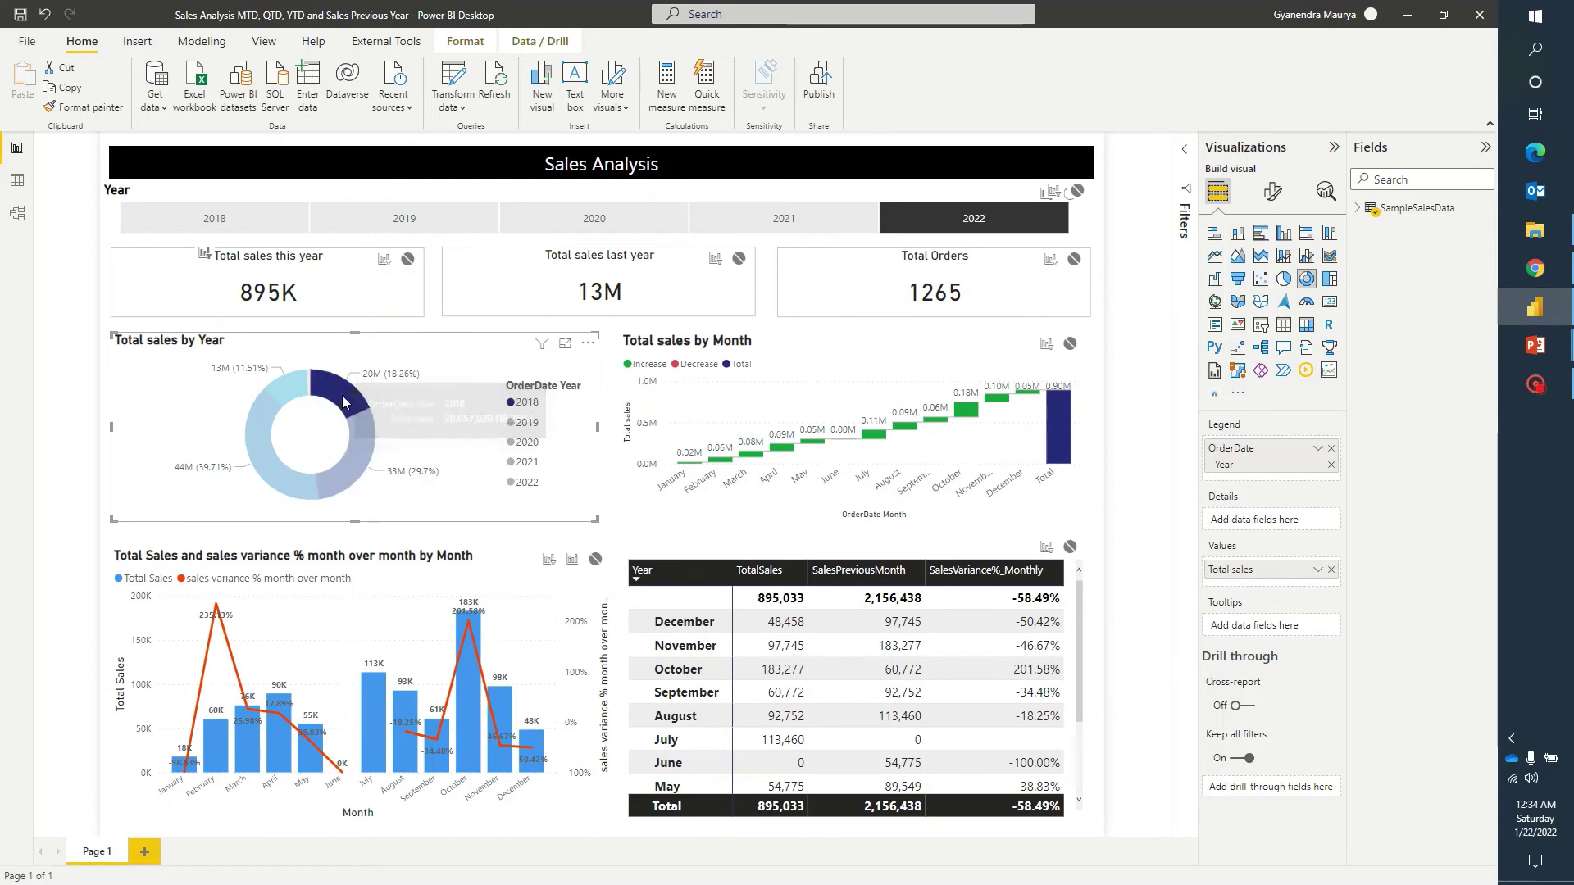
left_click(258, 441)
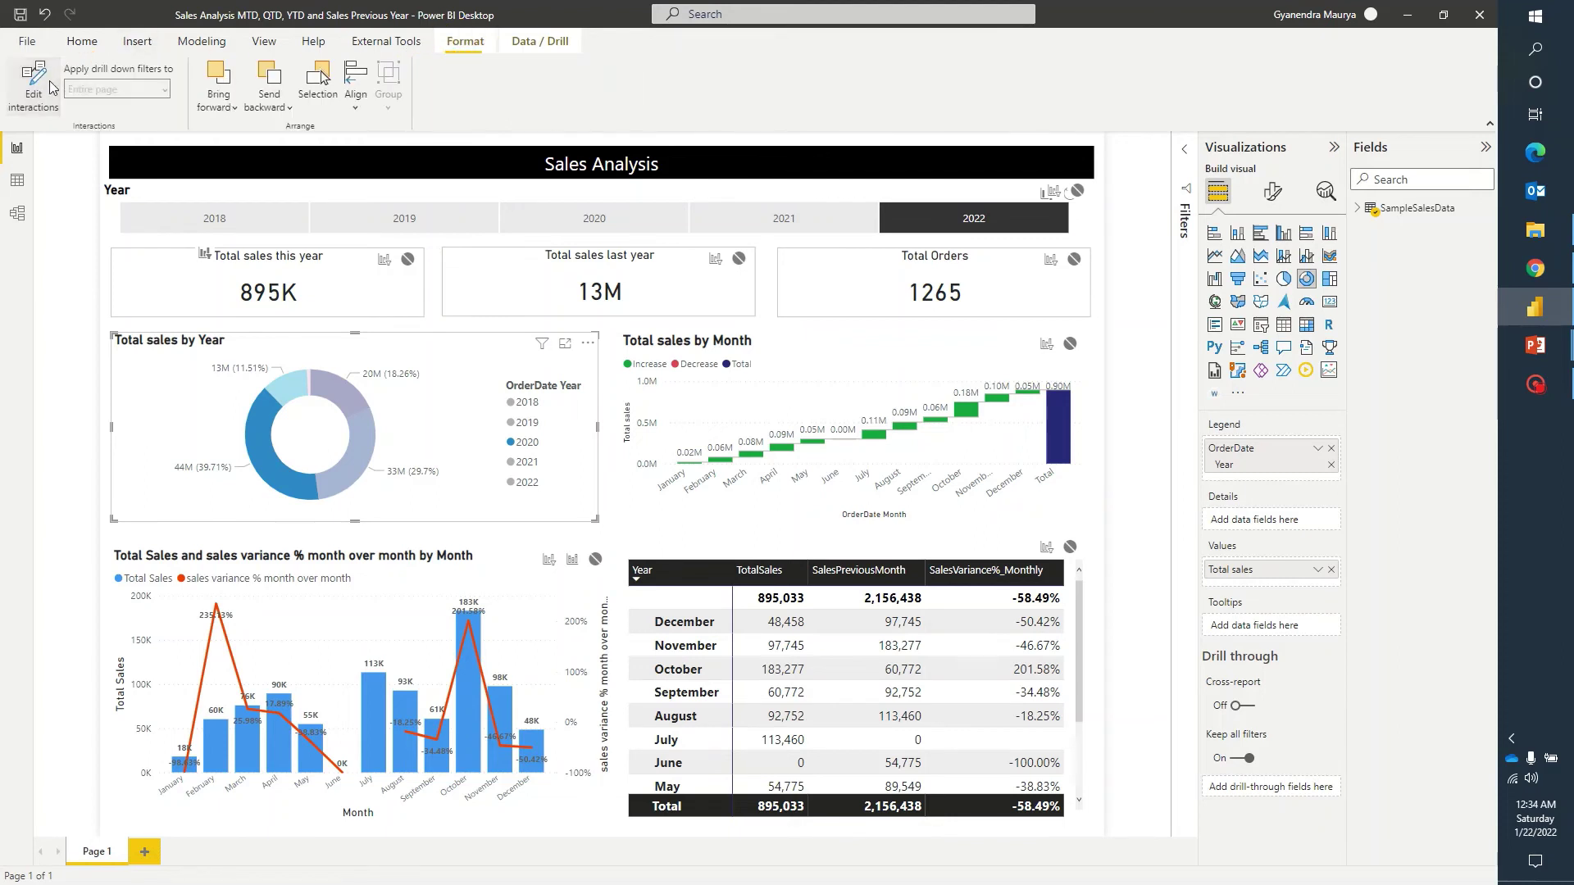
left_click(427, 324)
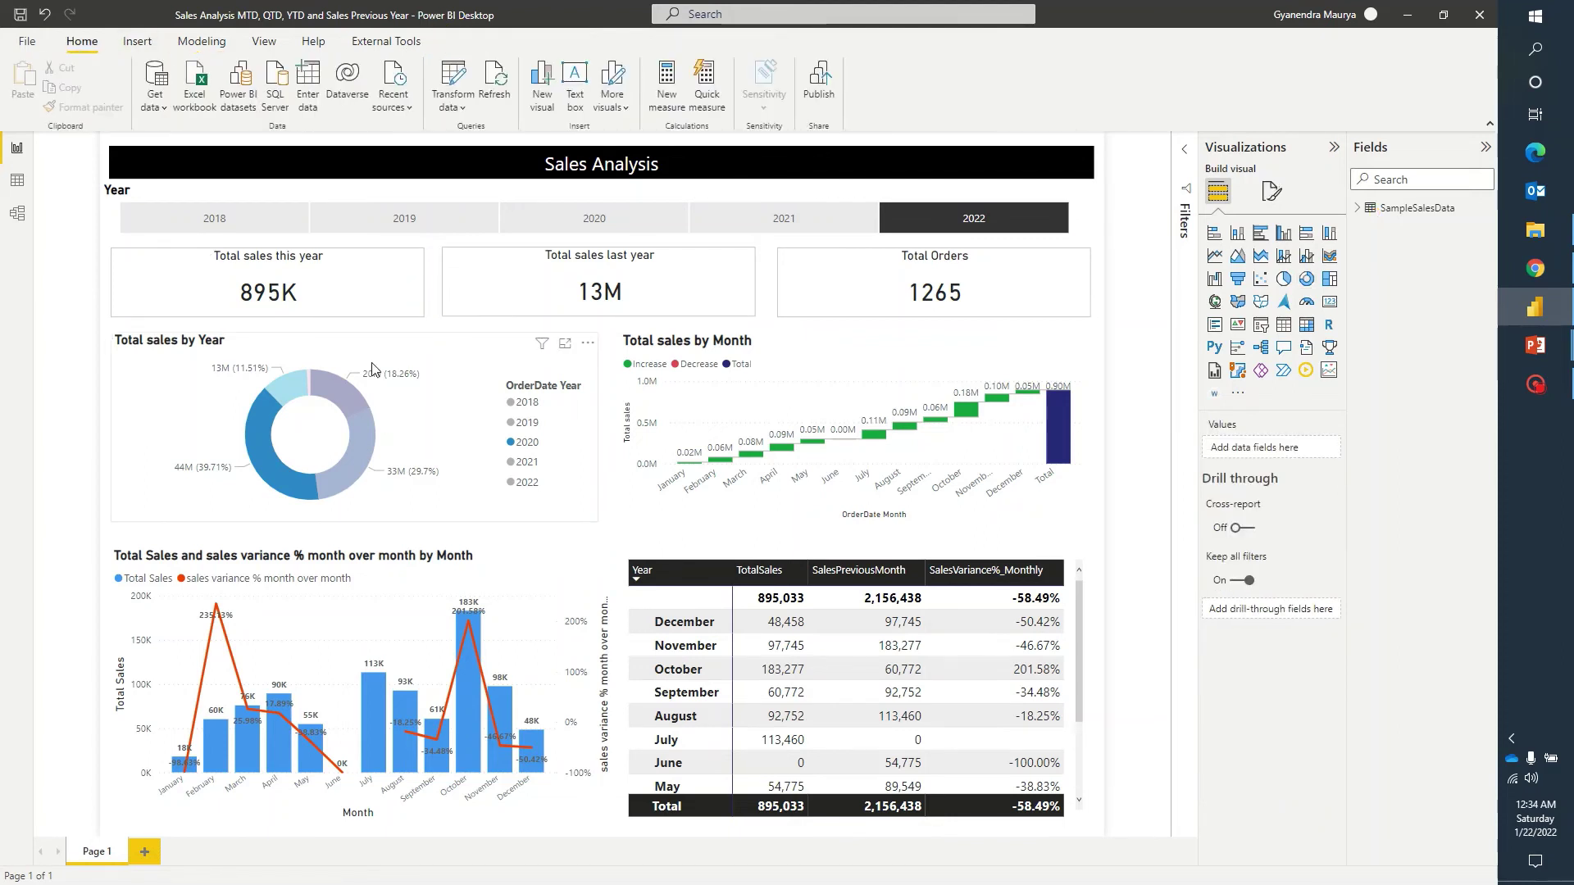
left_click(288, 391)
left_click(336, 482)
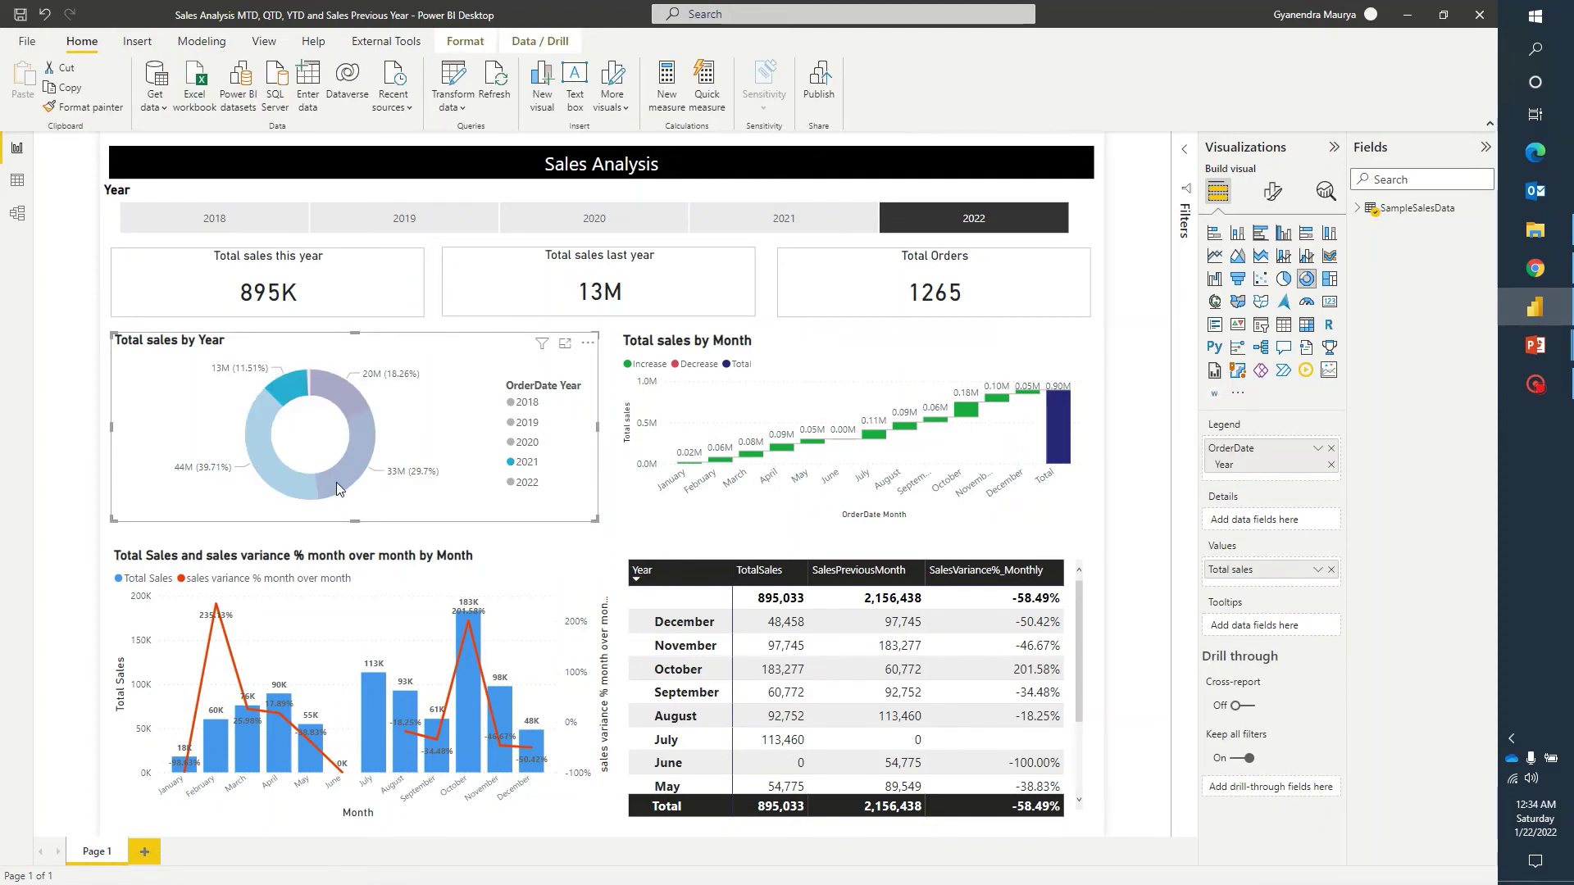
left_click(328, 387)
left_click(264, 464)
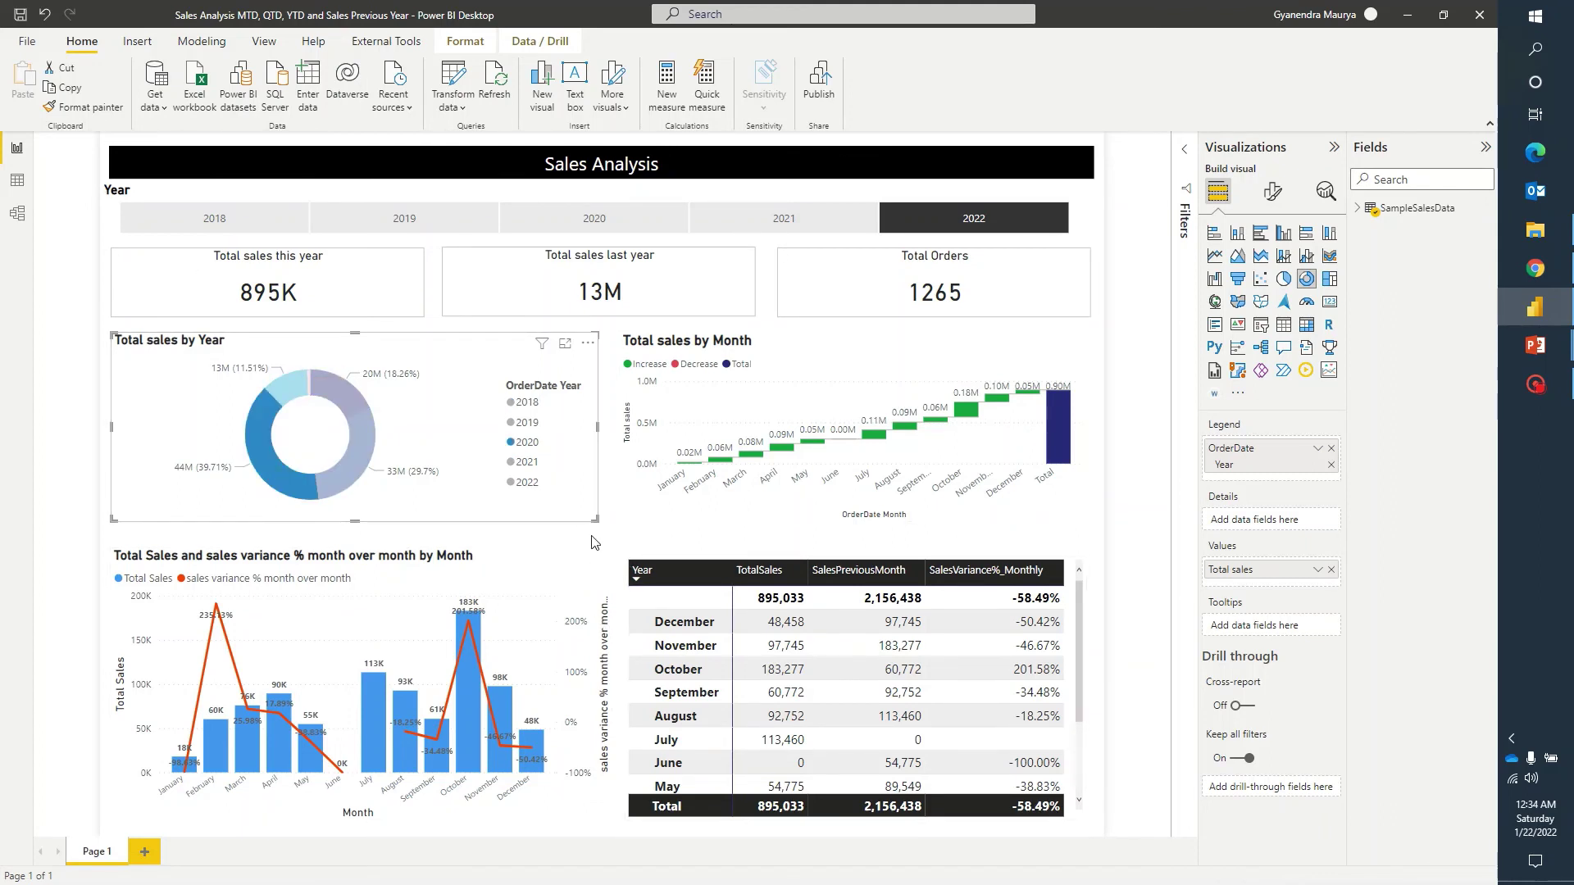
Clear the donut highlight, cross-filter to April from the combo chart, then clear it.
left_click(156, 453)
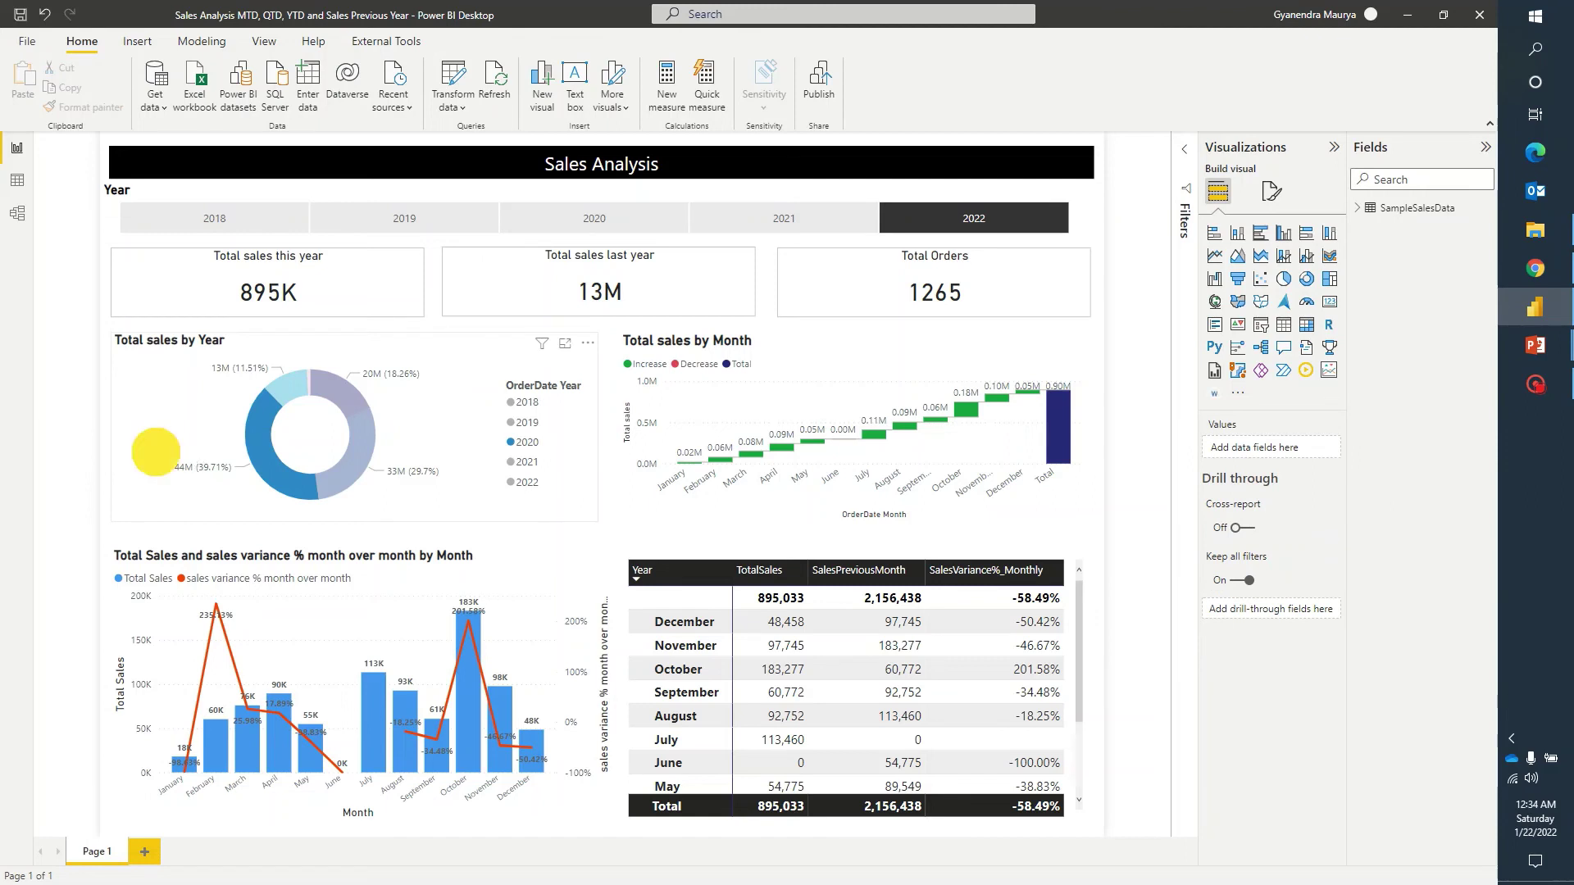
left_click(280, 747)
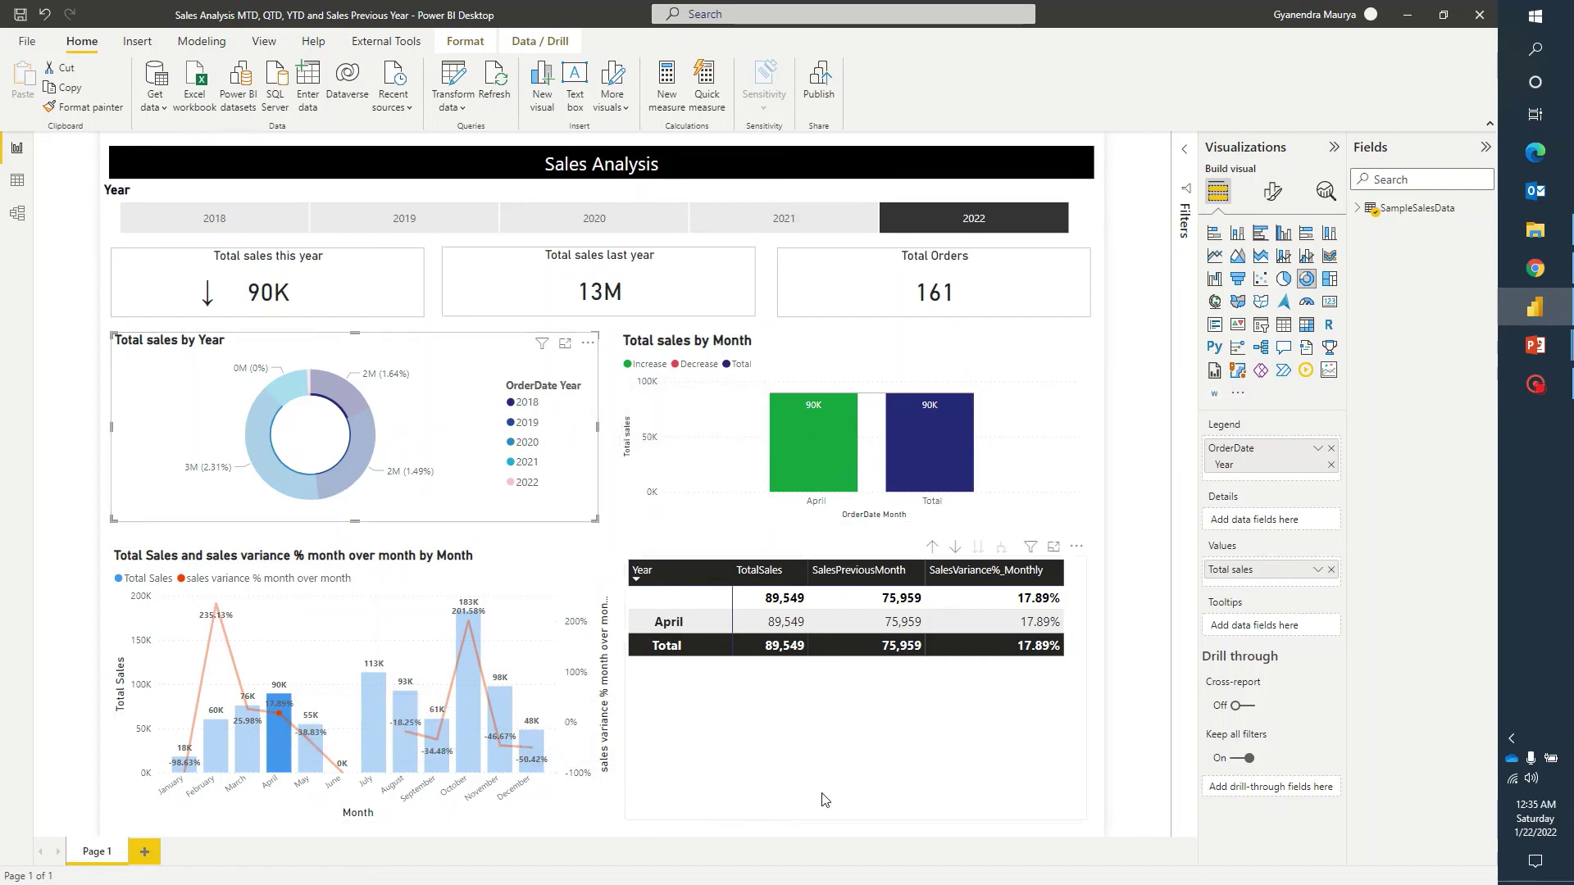
left_click(610, 334)
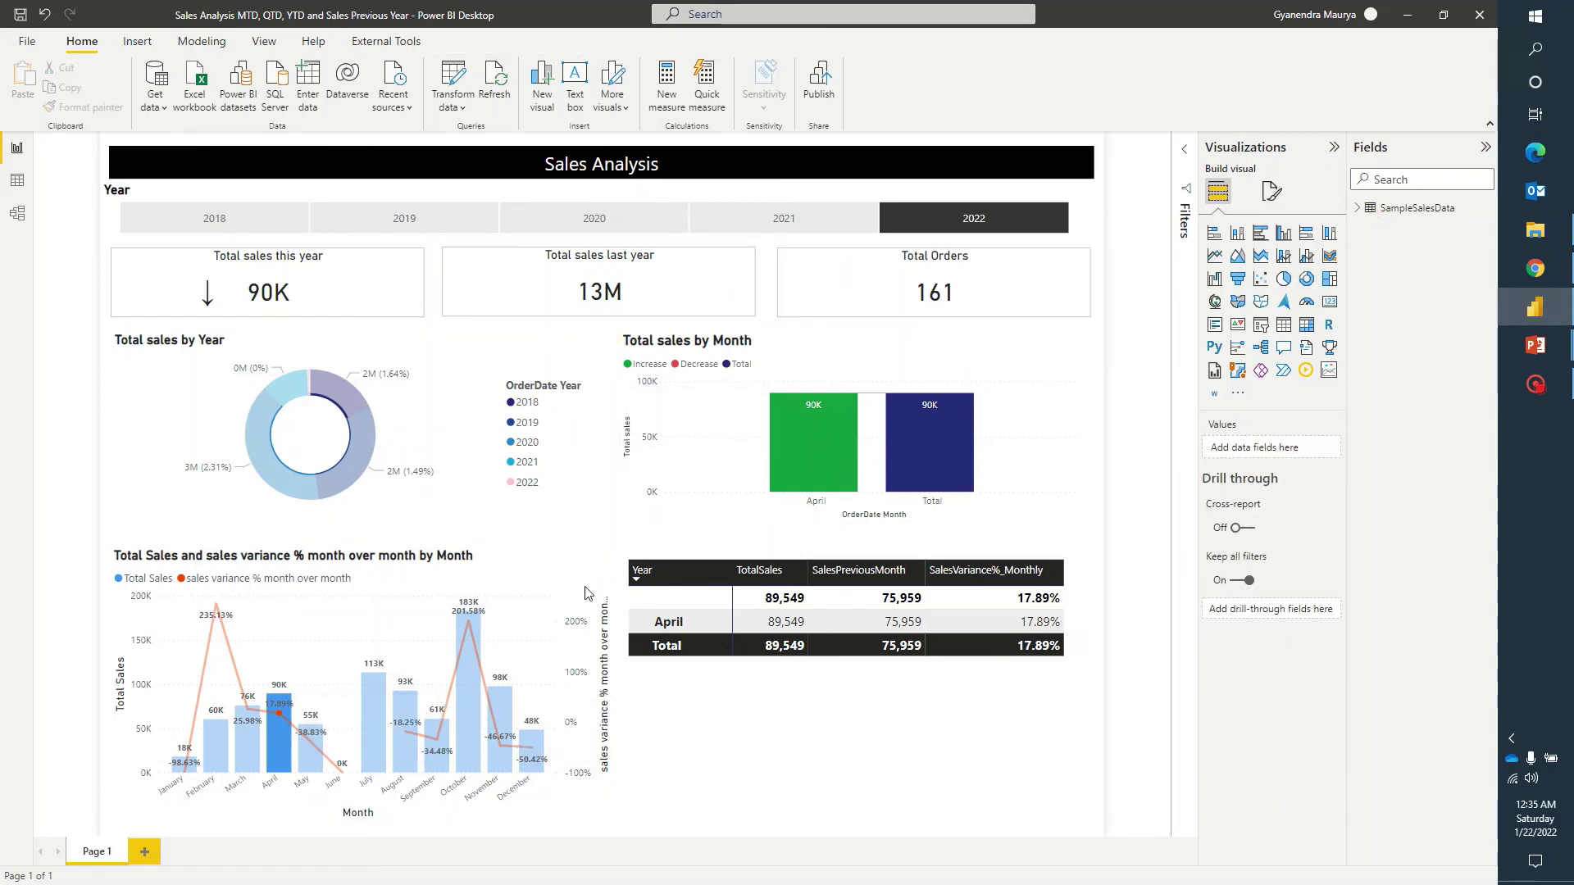
left_click(423, 578)
left_click(767, 272)
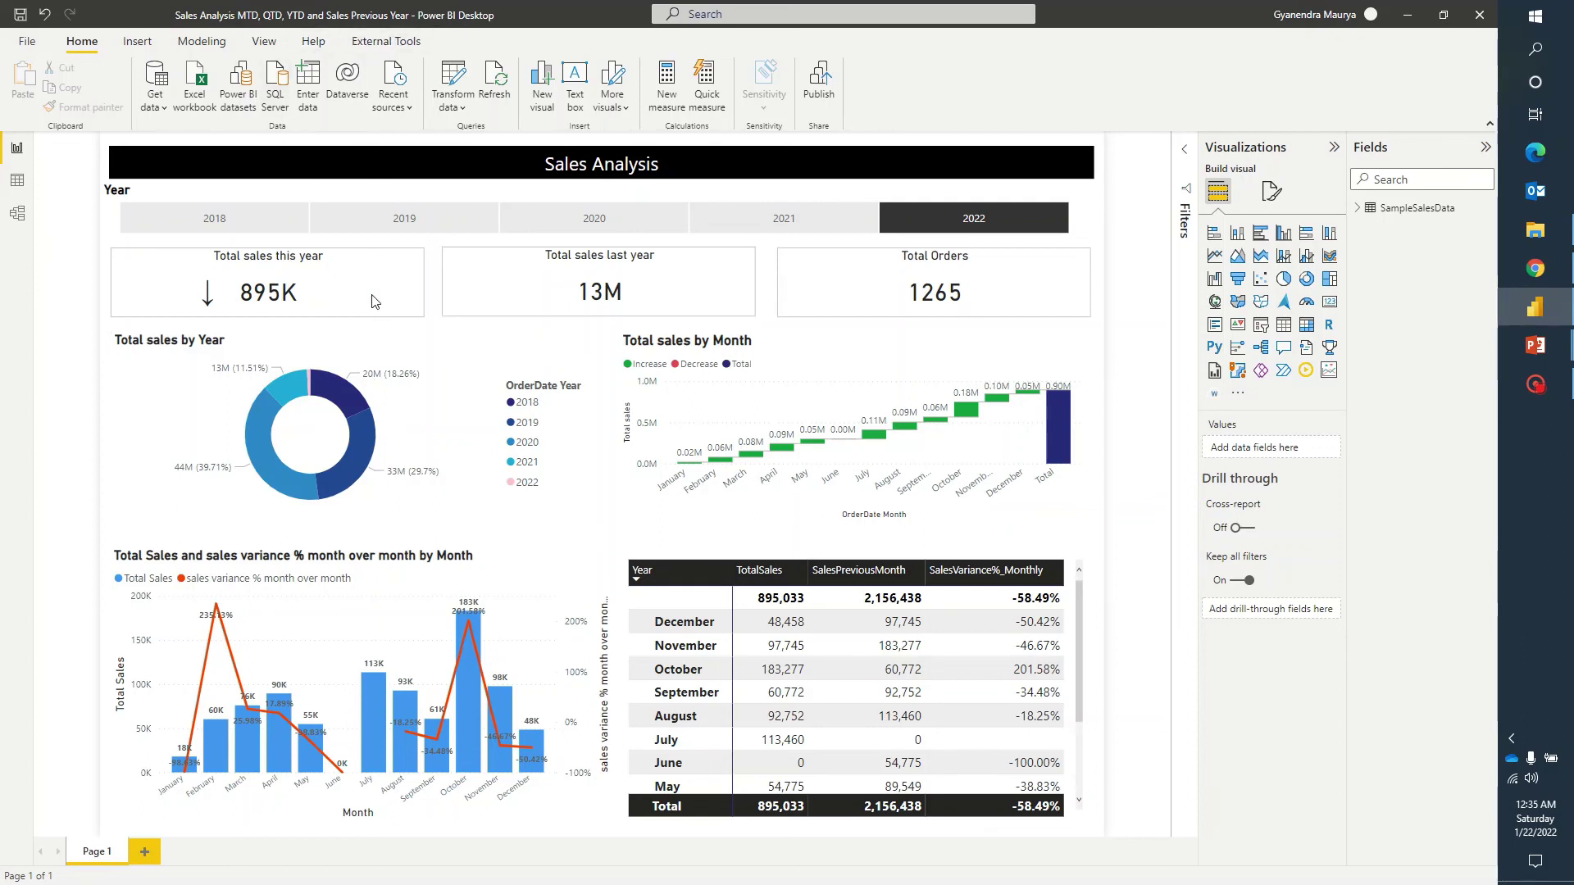
Switch to PowerPoint and advance to the 'THANK YOU FOR WATCHING!' closing slide.
left_click(394, 349)
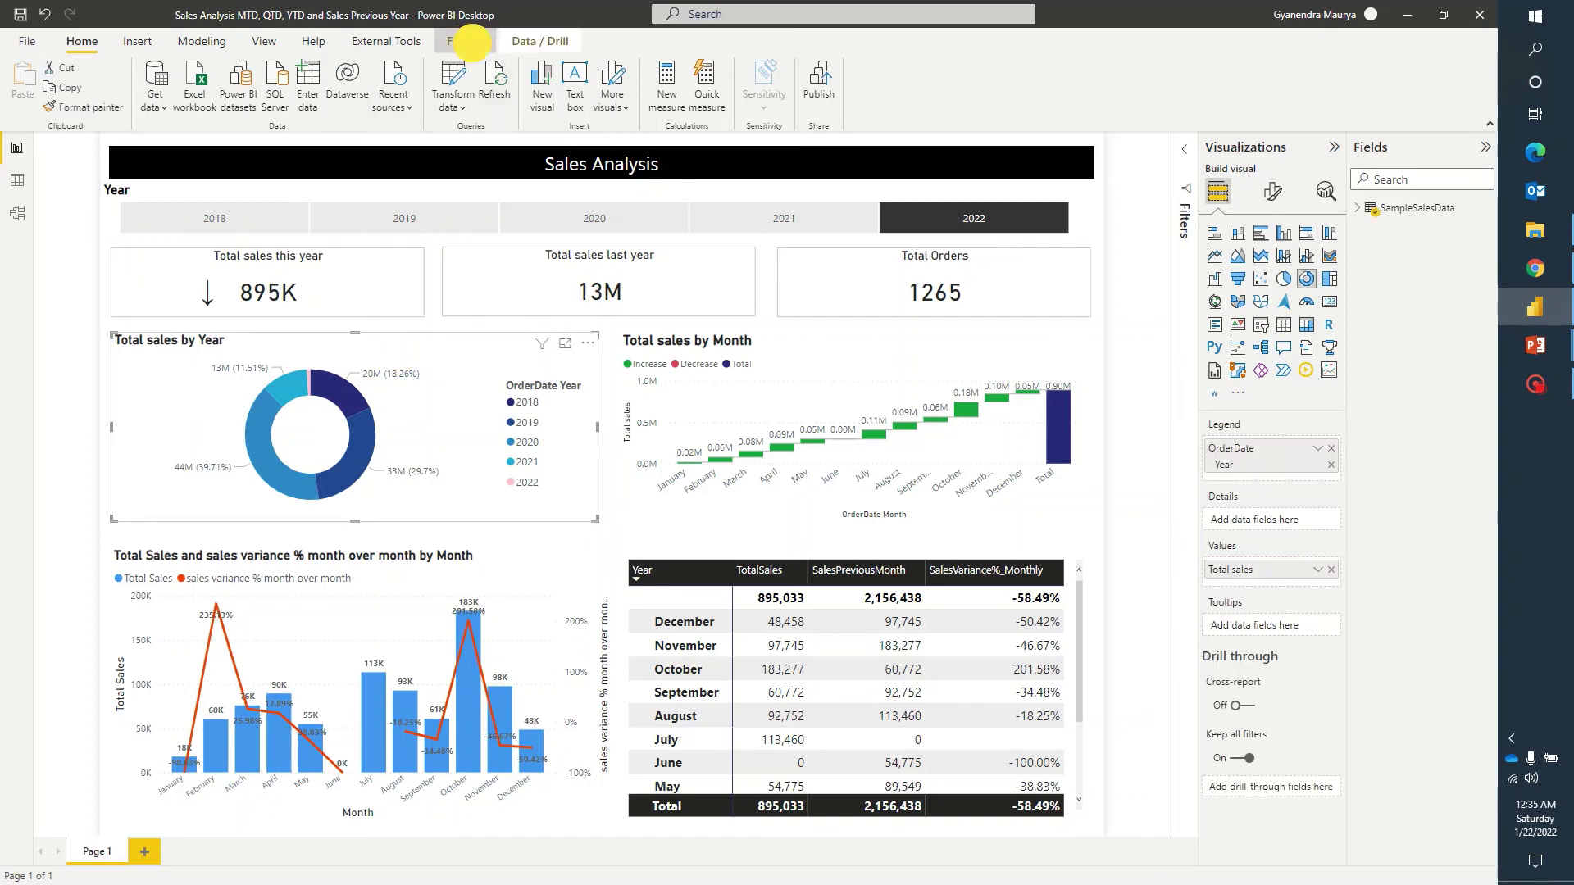
left_click(469, 42)
key("alt+Tab")
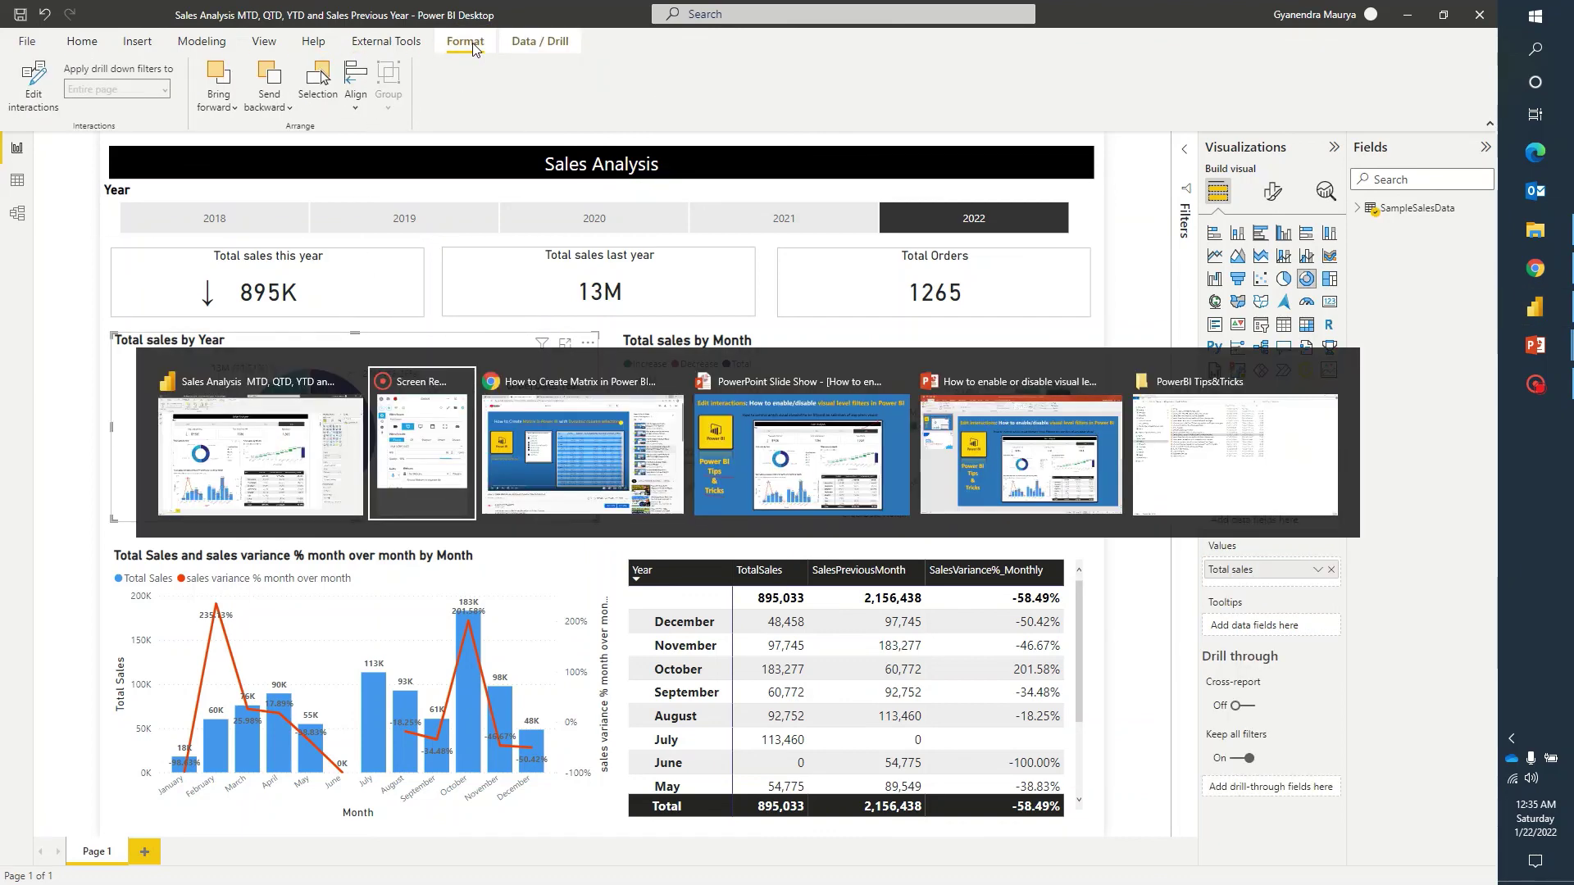
key("alt+Tab")
key("alt+Tab")
key("alt+Tab")
key("Page_Down")
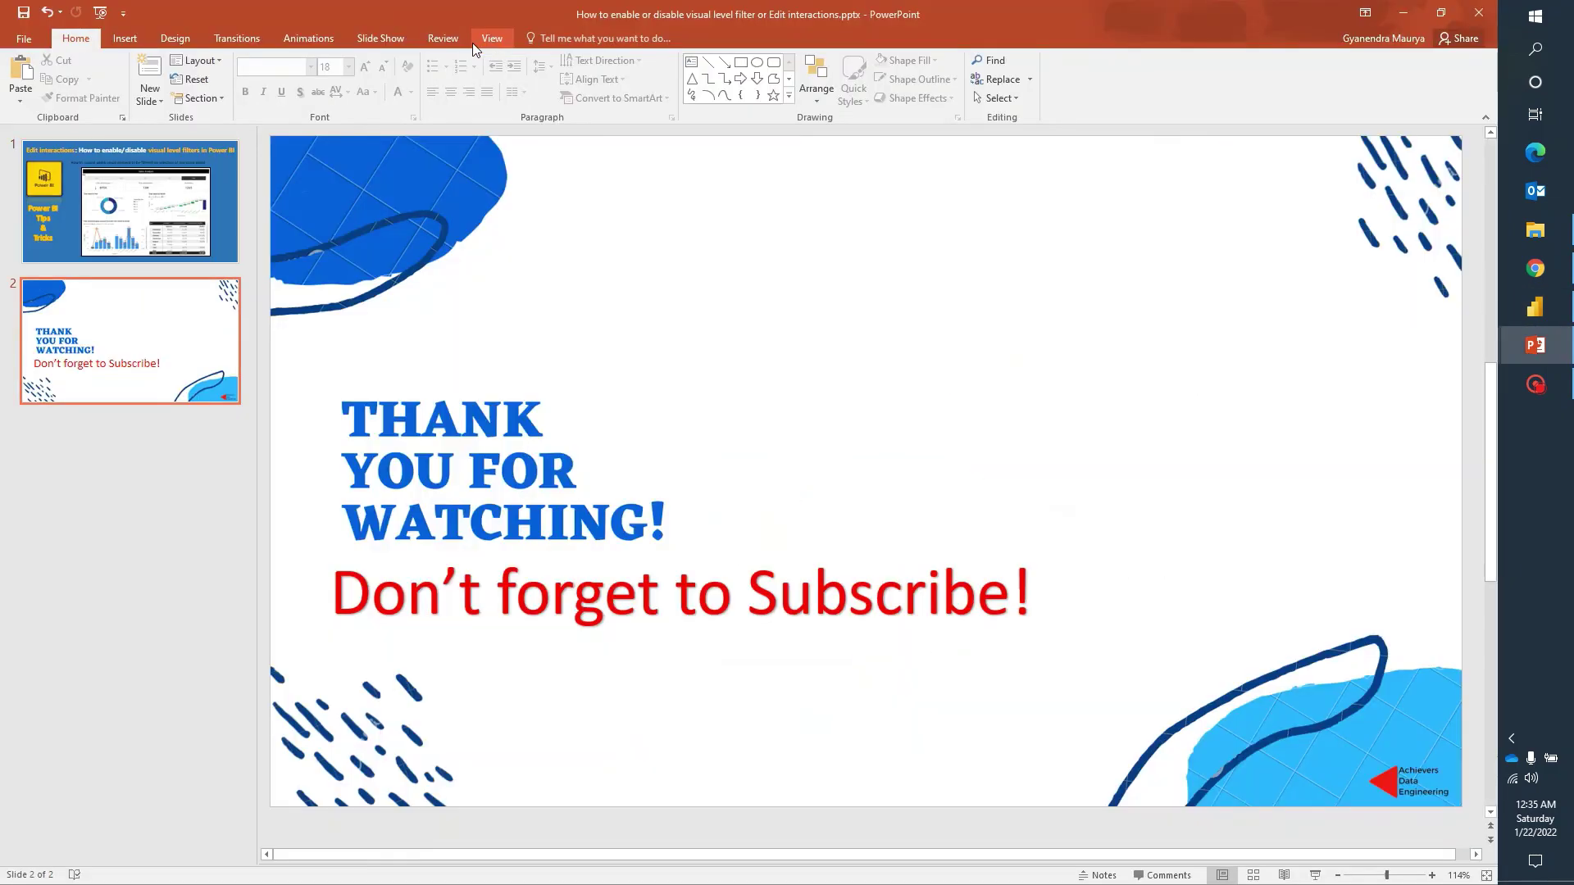
key("alt+Tab")
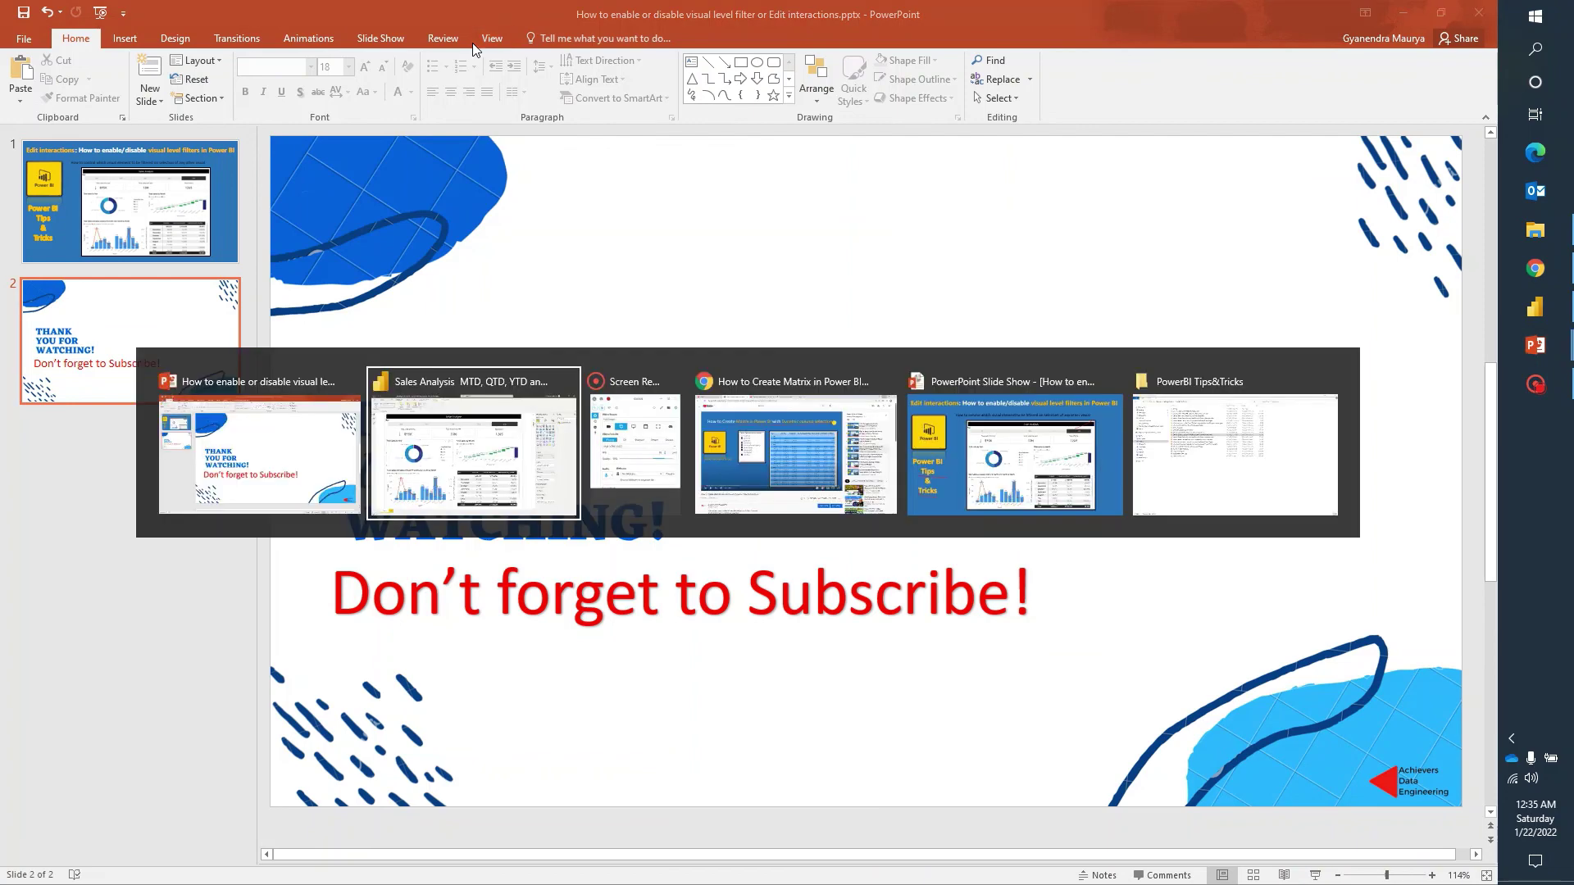
key("Escape")
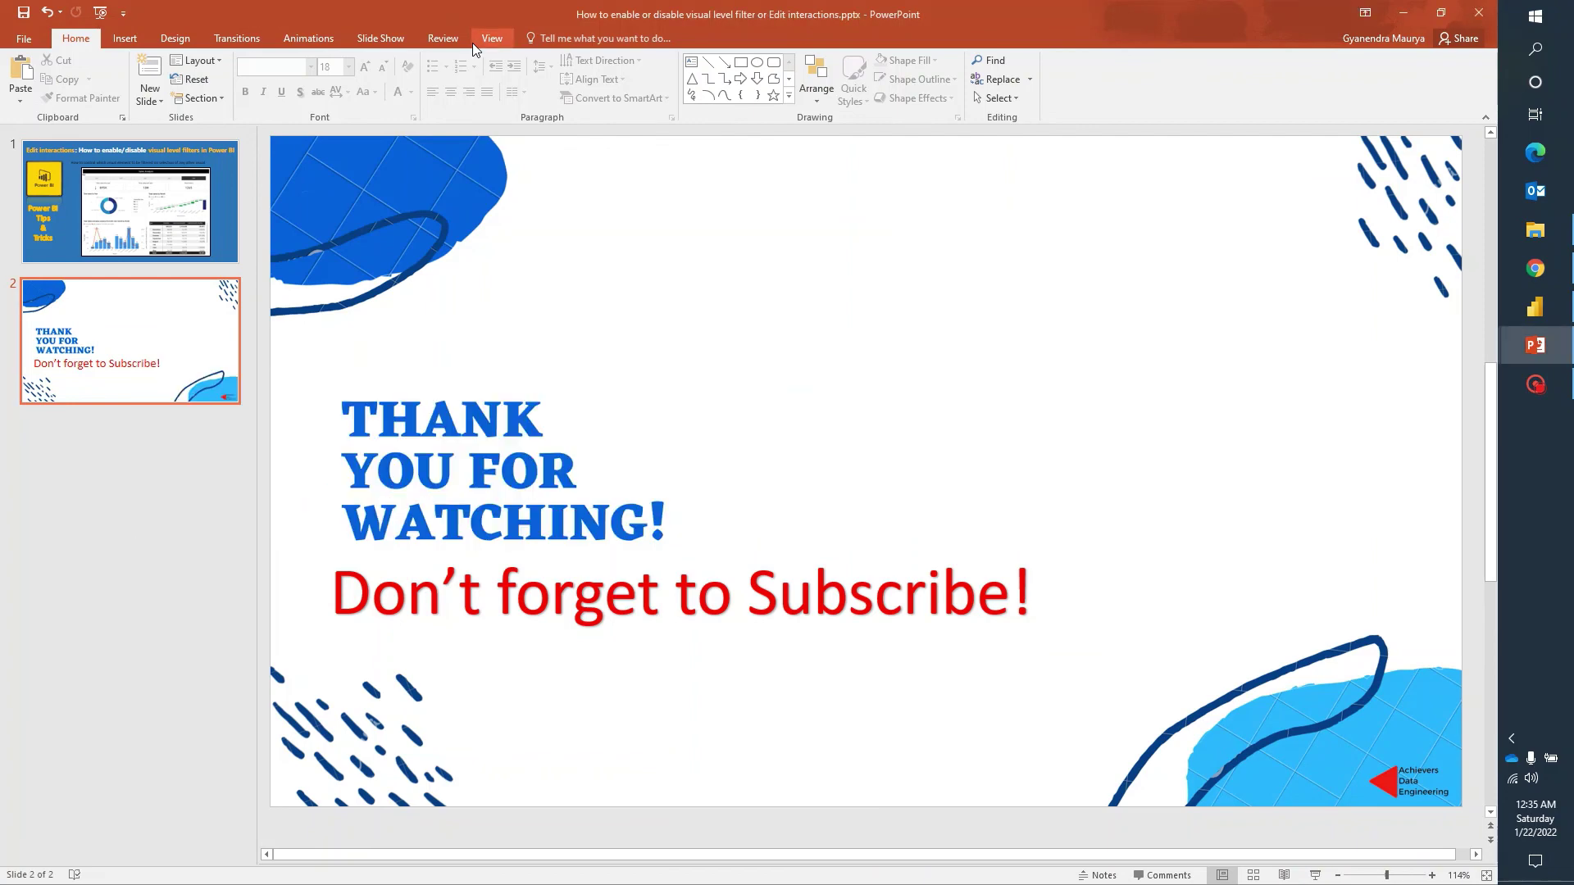